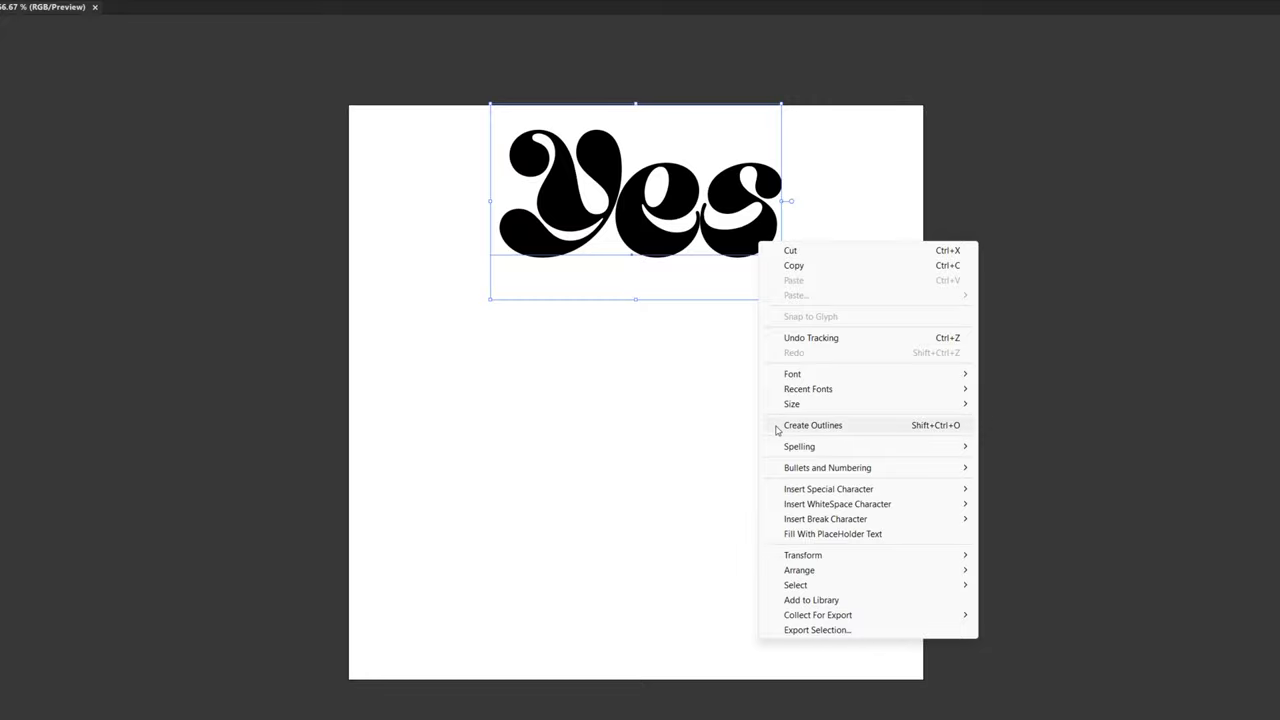
# Convert the "Yes" text to outlines and fill the lettering with orange.
pyautogui.click(776, 426)
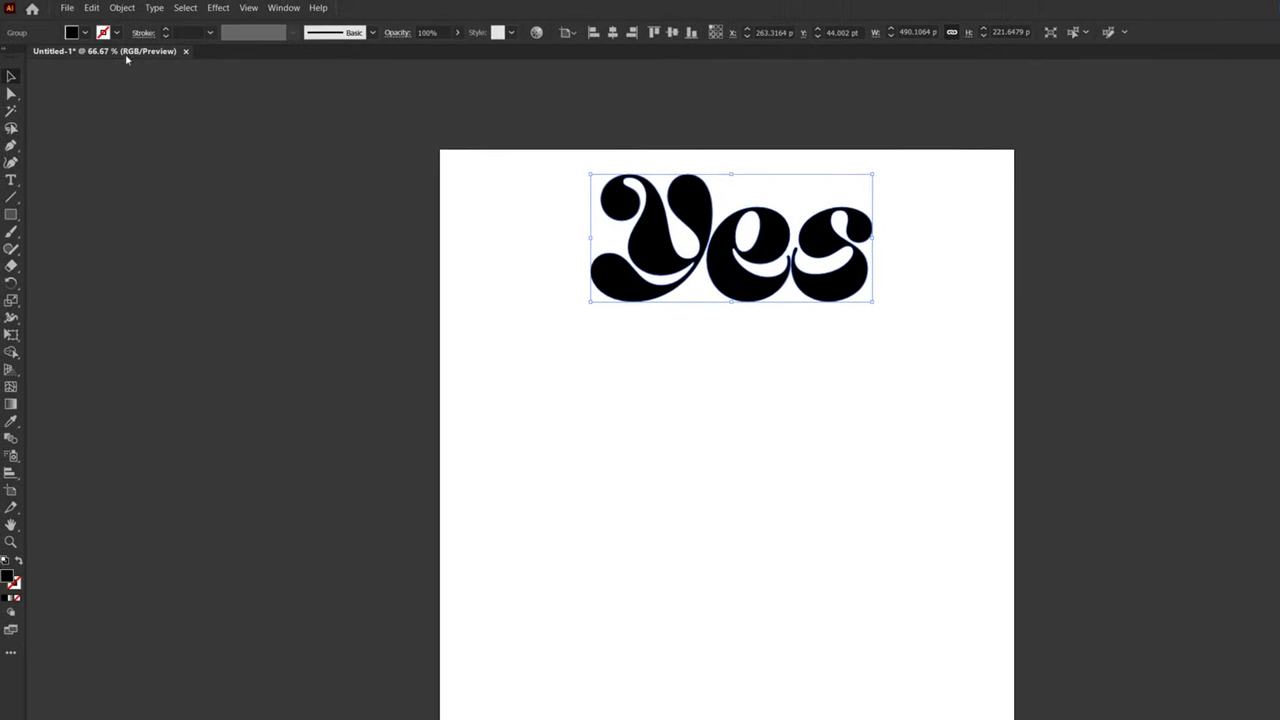
pyautogui.click(44, 13)
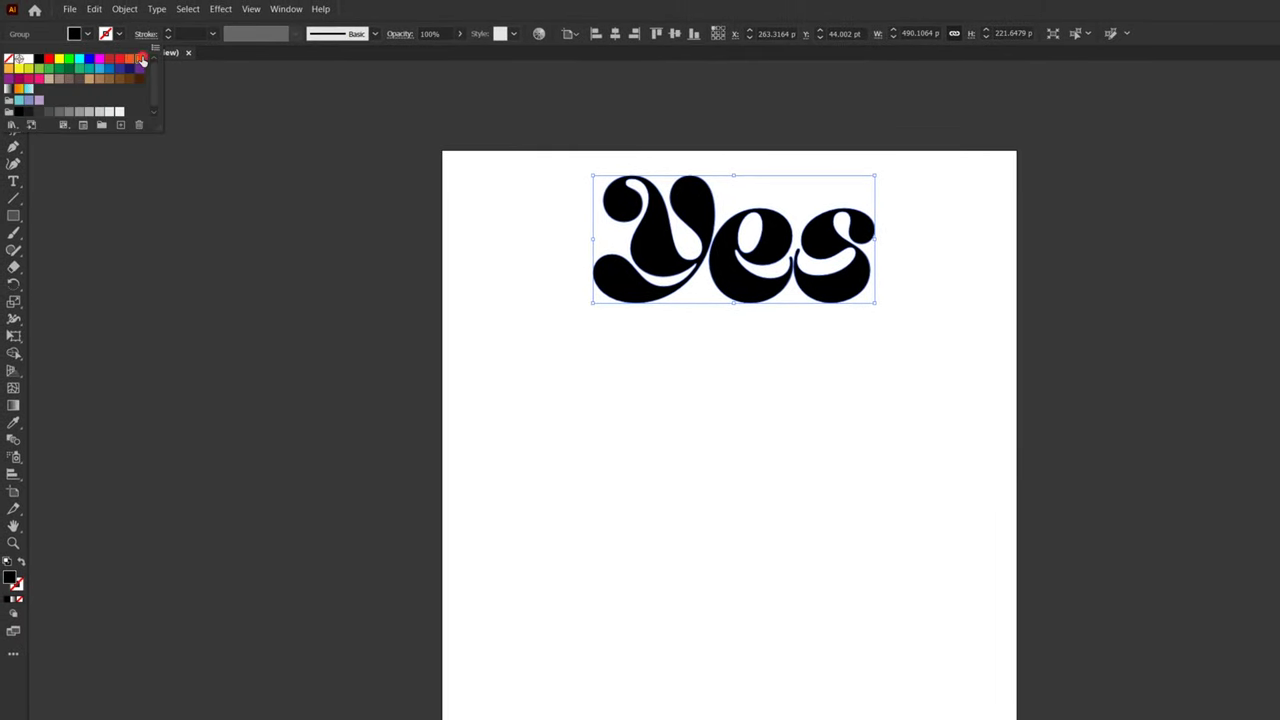
pyautogui.click(140, 59)
pyautogui.click(213, 103)
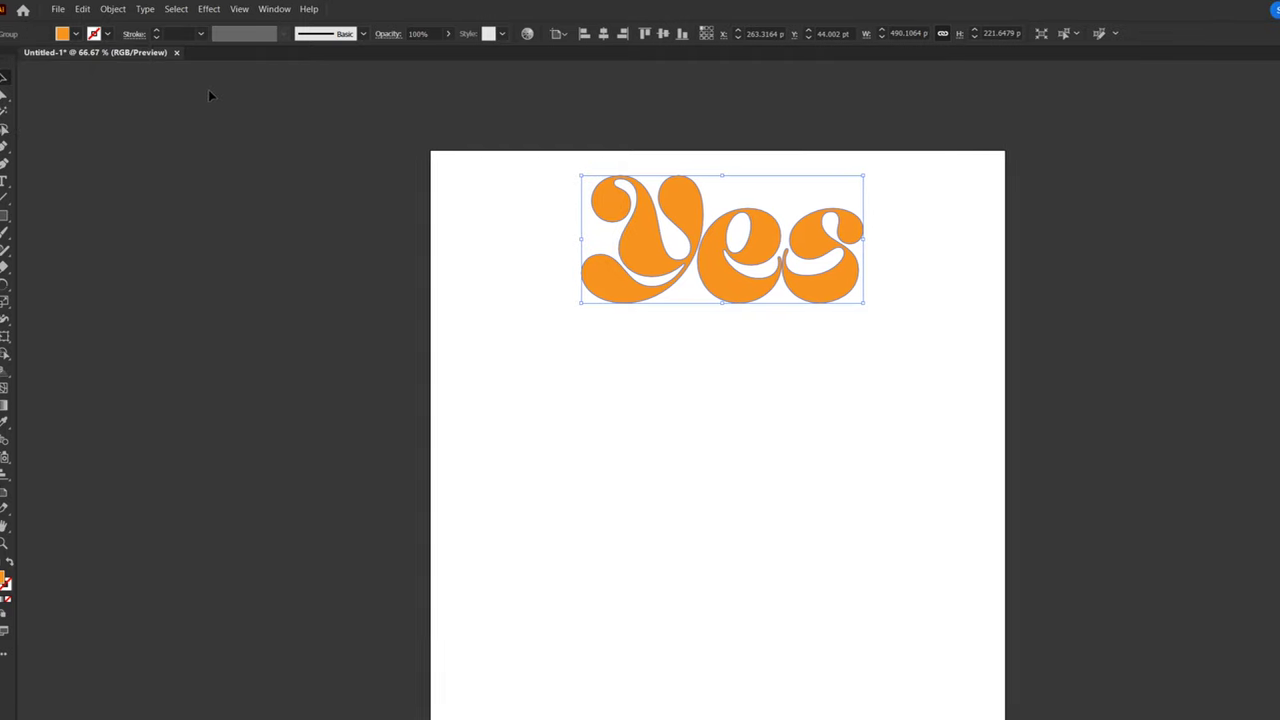
# Apply the 3D Inflate effect to the lettering on both sides and rotate it -20° around the Y axis.
pyautogui.click(167, 12)
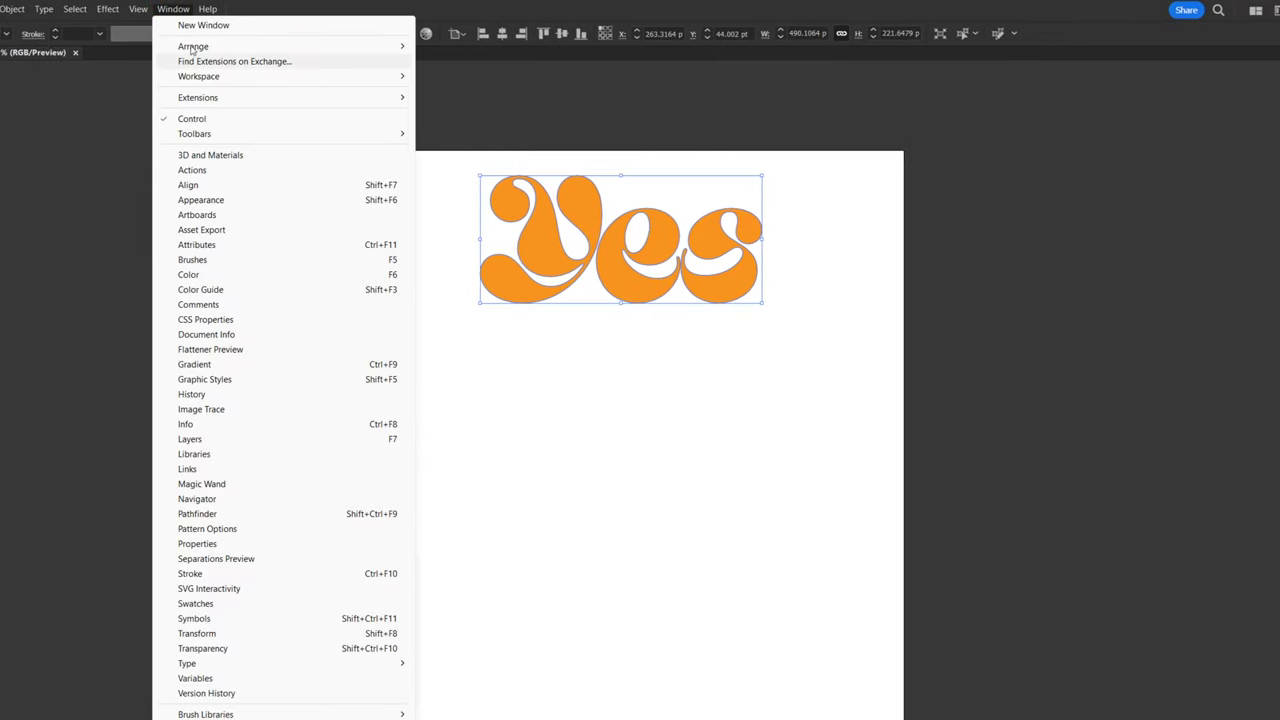
pyautogui.click(265, 156)
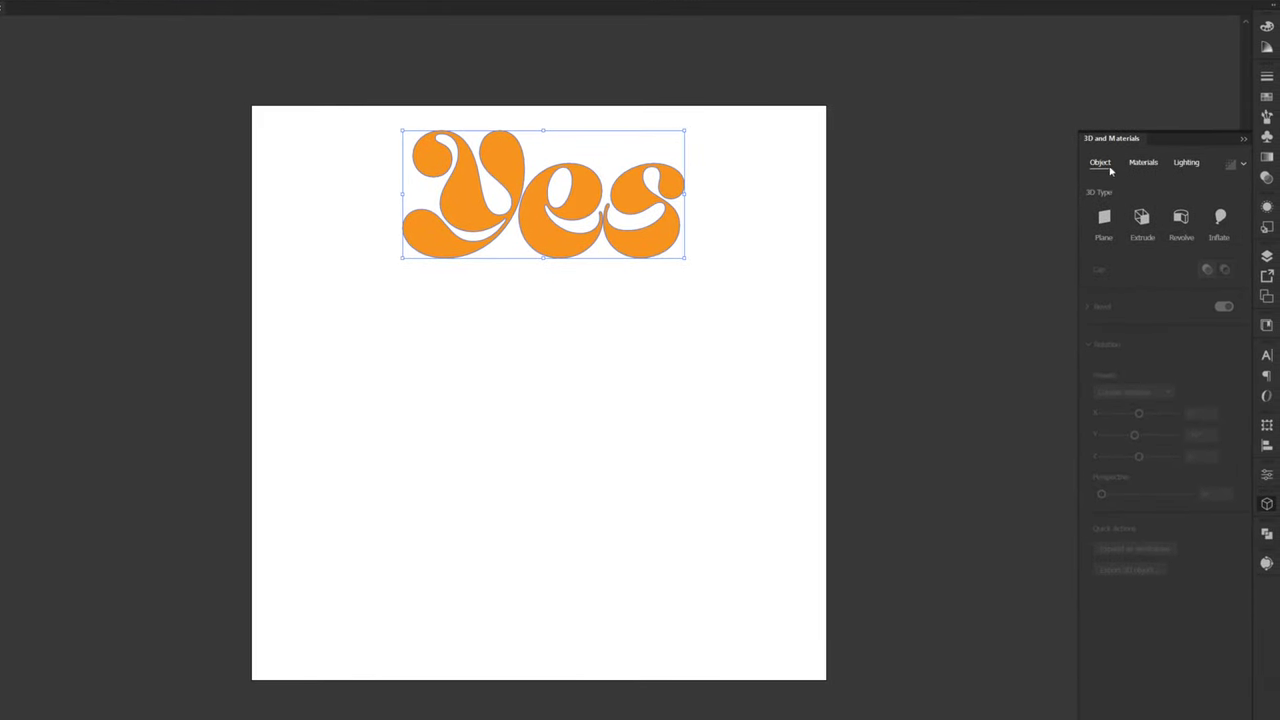
pyautogui.click(1220, 218)
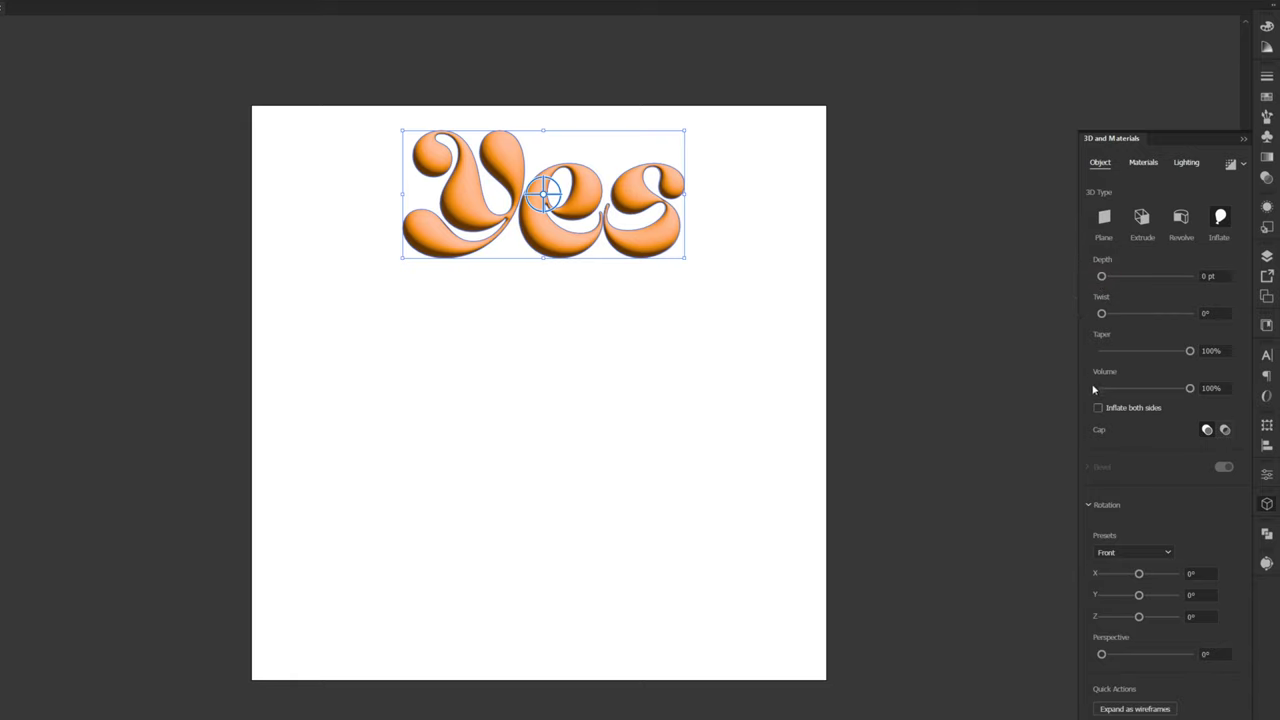
pyautogui.click(1098, 409)
pyautogui.click(1200, 595)
pyautogui.write('-20')
pyautogui.press('Return')
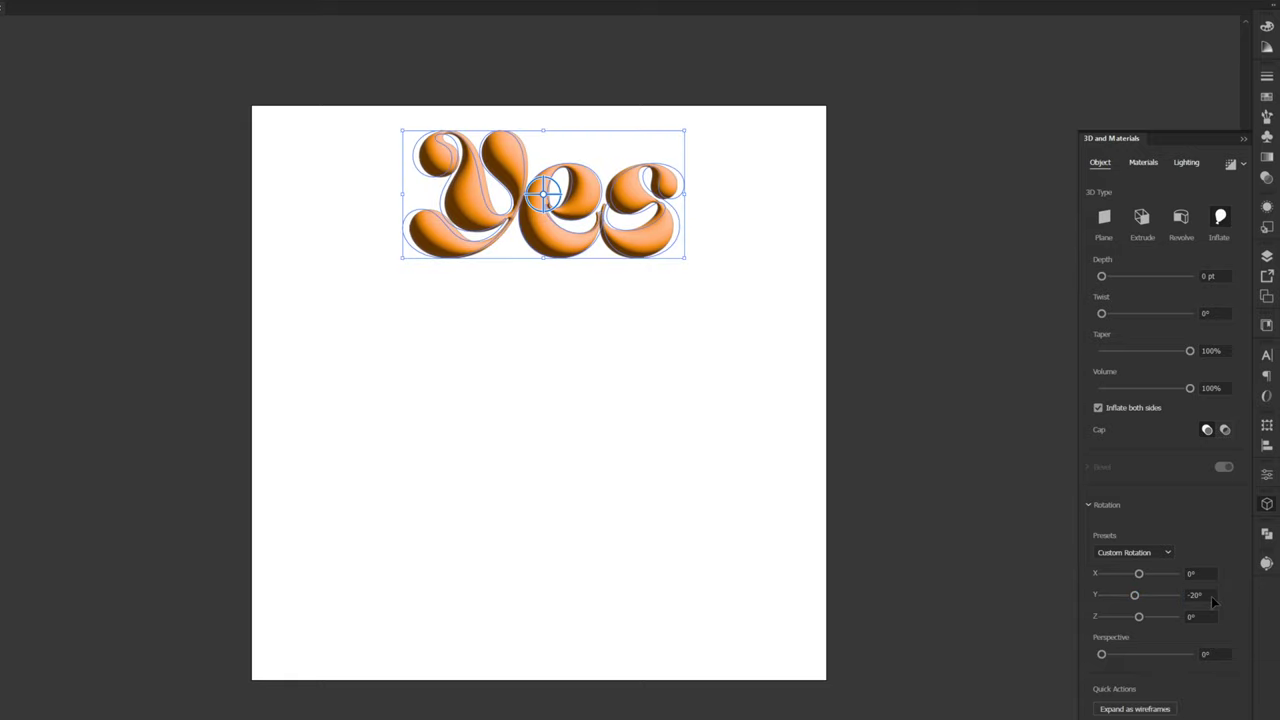
# Open the Roughness value of the lettering's default material for editing.
pyautogui.click(1145, 163)
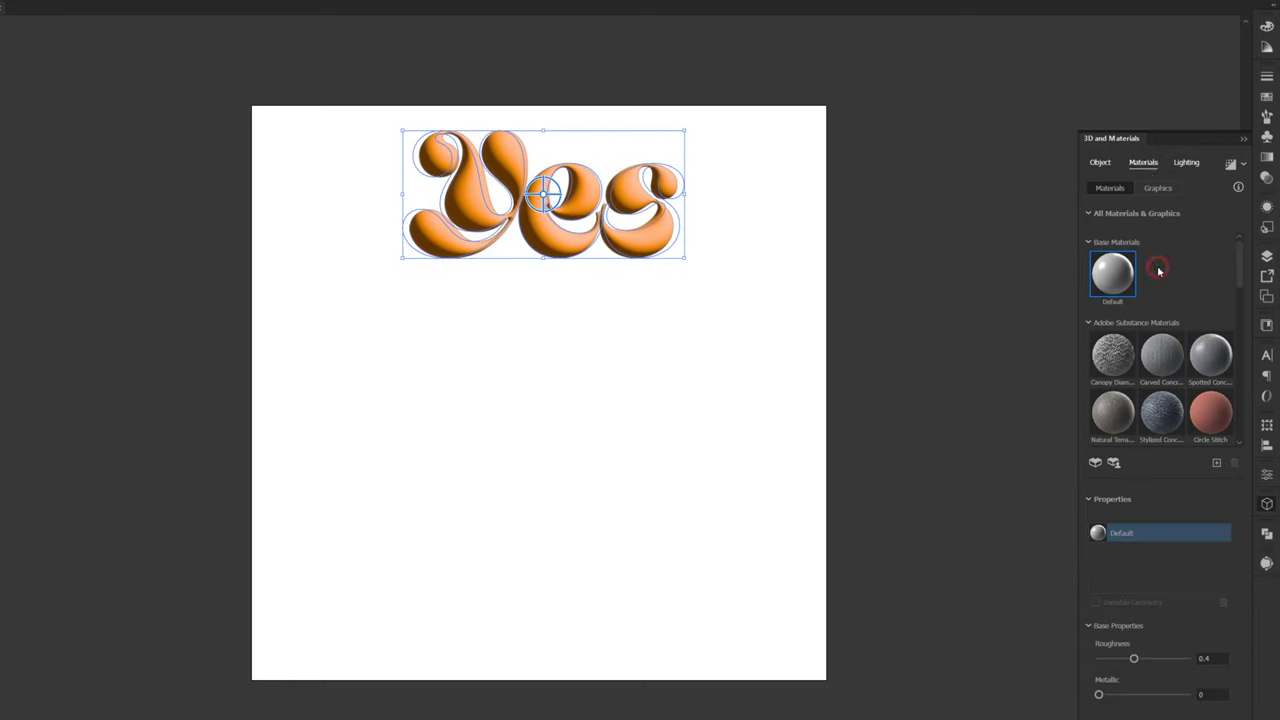
pyautogui.click(1214, 658)
# Set the 3D light's intensity to 75% and its rotation to -135°.
pyautogui.click(1187, 163)
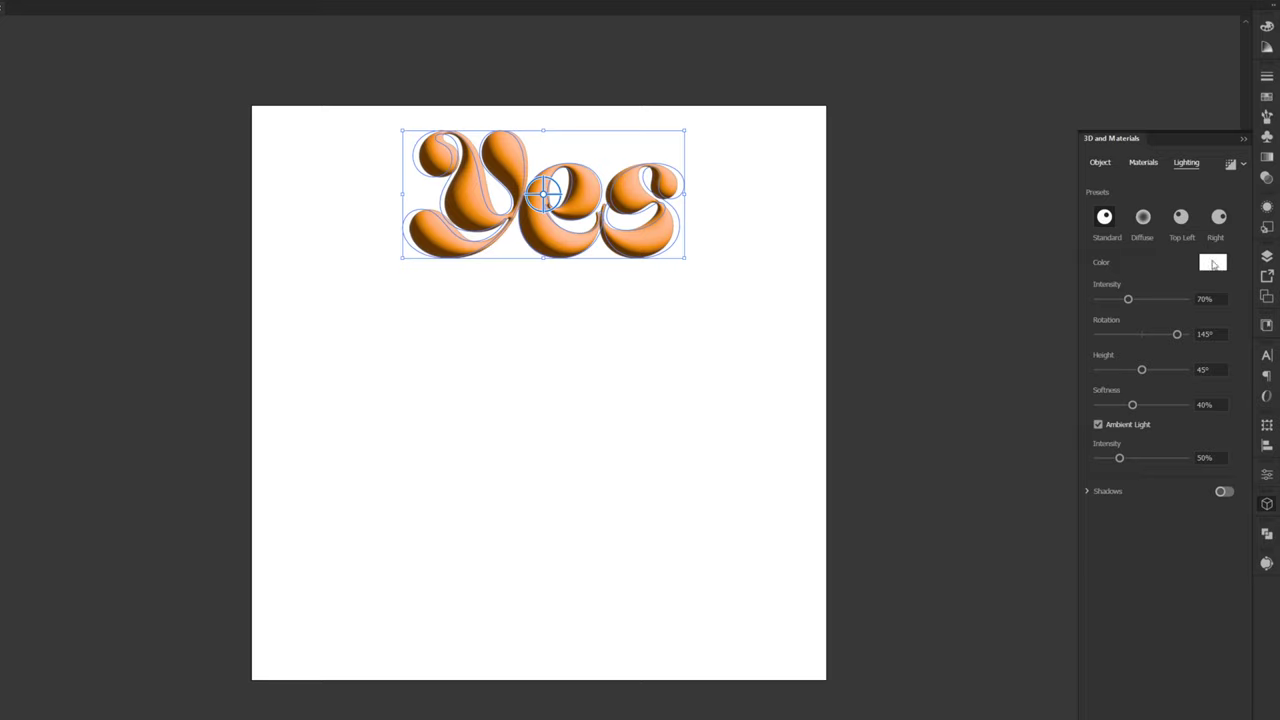
pyautogui.click(1220, 299)
pyautogui.write('75')
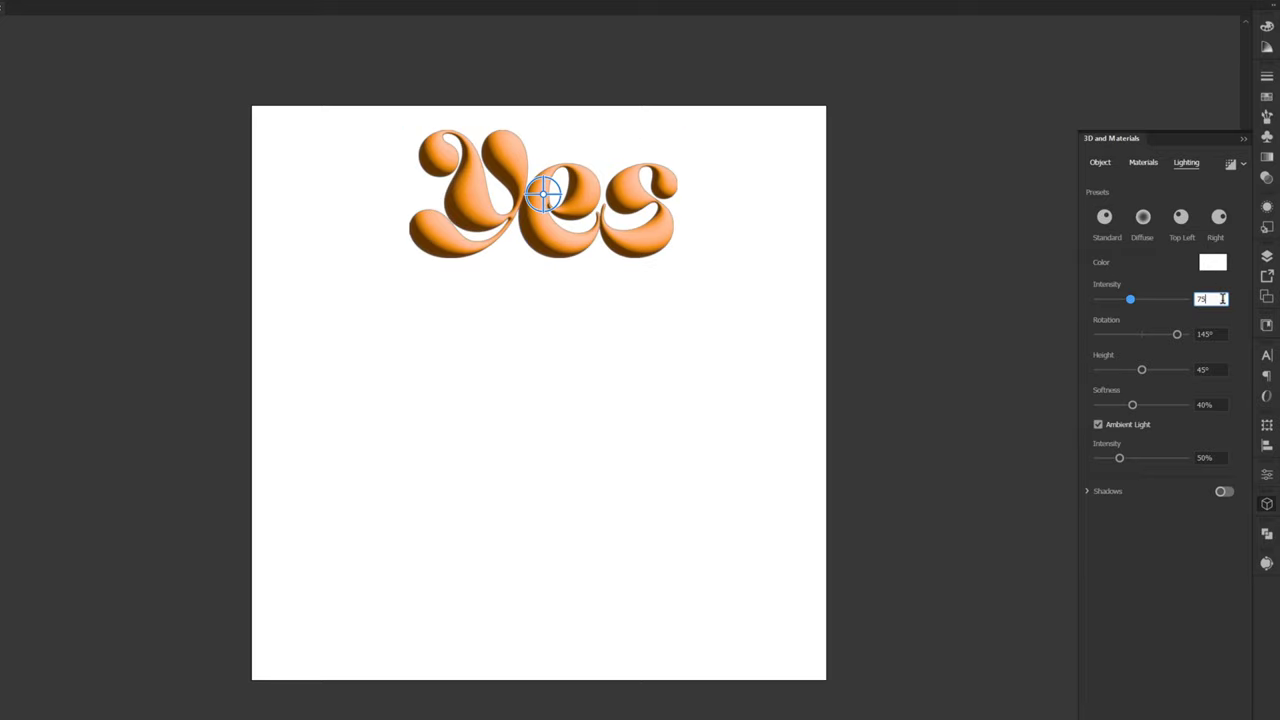
pyautogui.press('Return')
pyautogui.click(1222, 336)
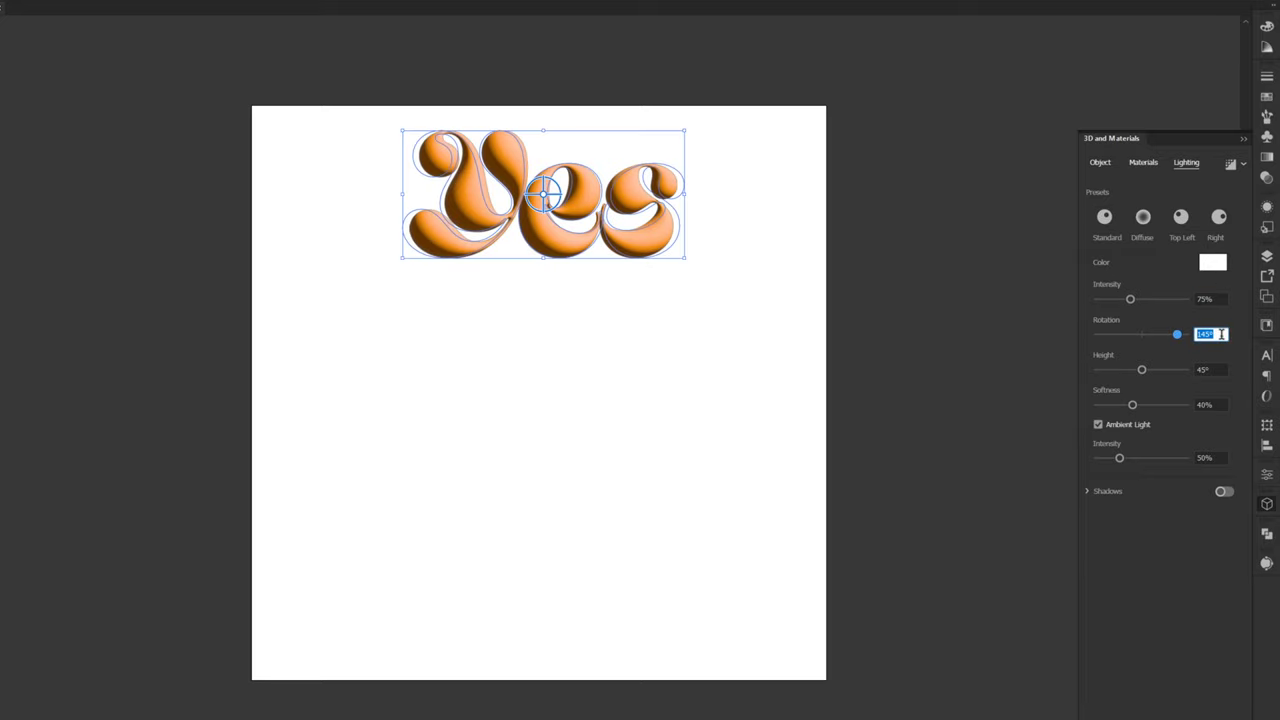
pyautogui.write('-135')
pyautogui.press('Return')
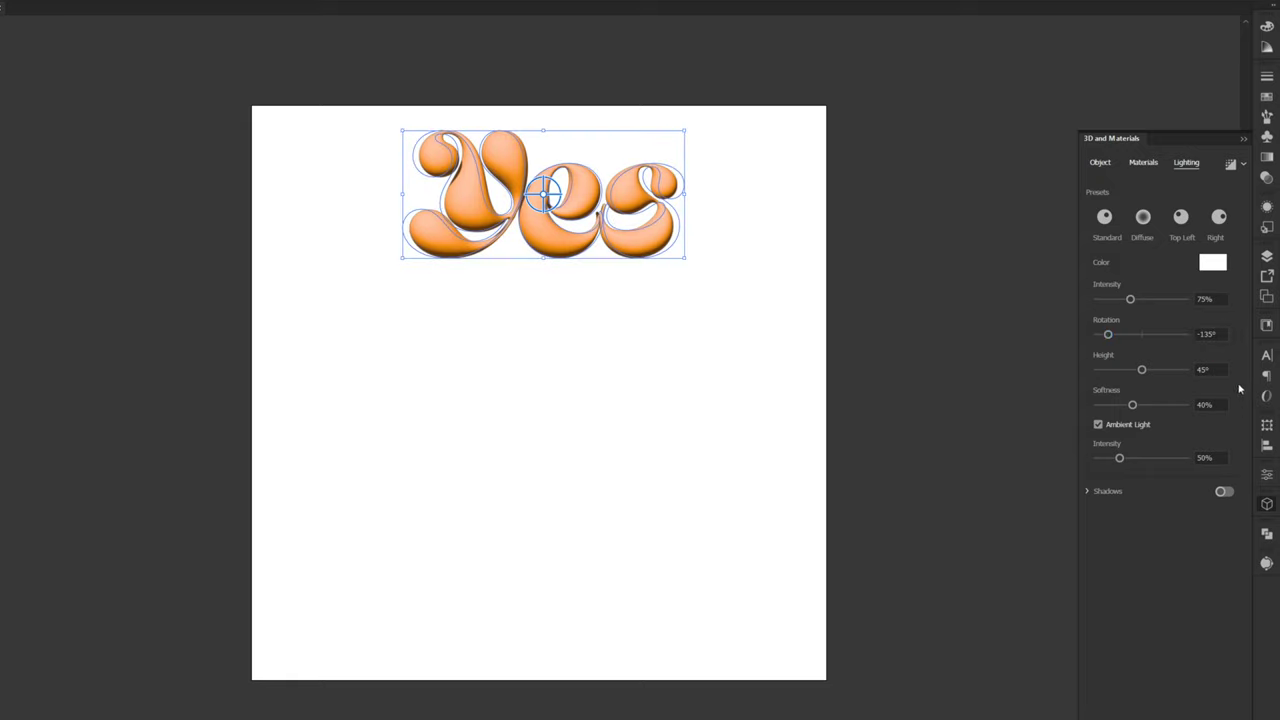
# Render the lettering with ray tracing at High quality, using a raster effects resolution of High (300 ppi).
pyautogui.click(1243, 165)
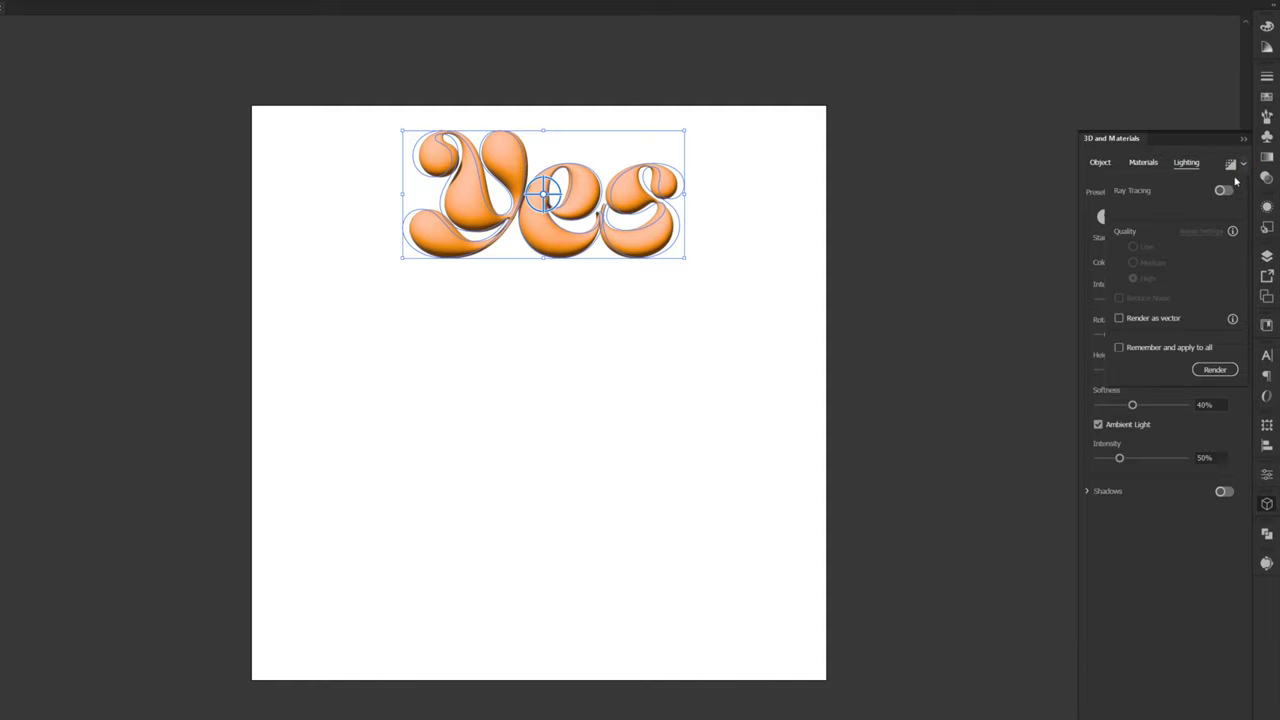
pyautogui.click(1225, 191)
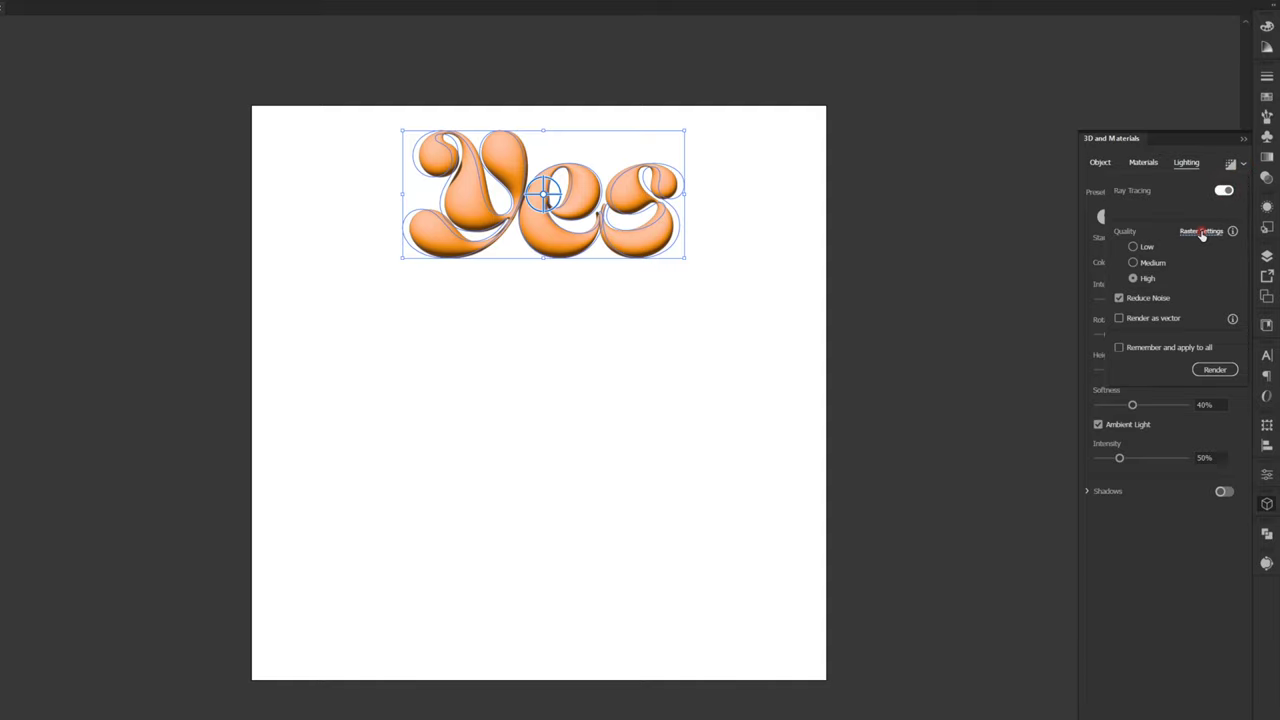
pyautogui.click(1201, 231)
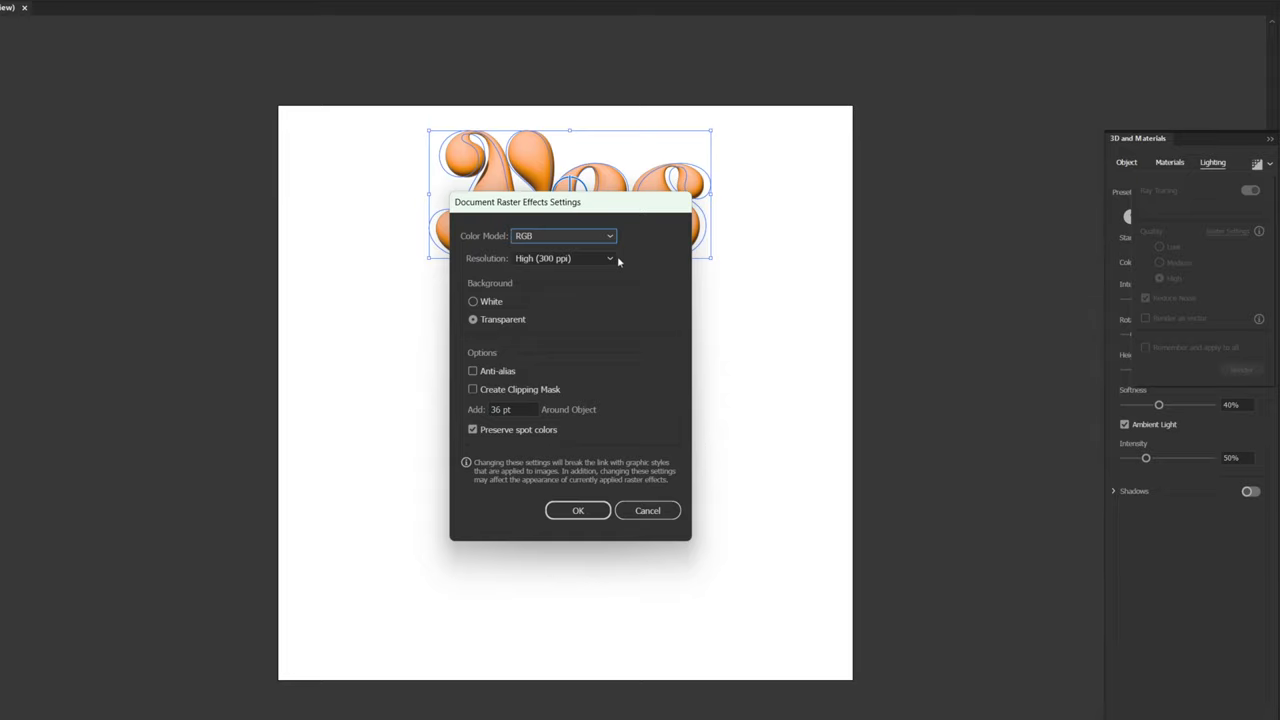
pyautogui.click(610, 259)
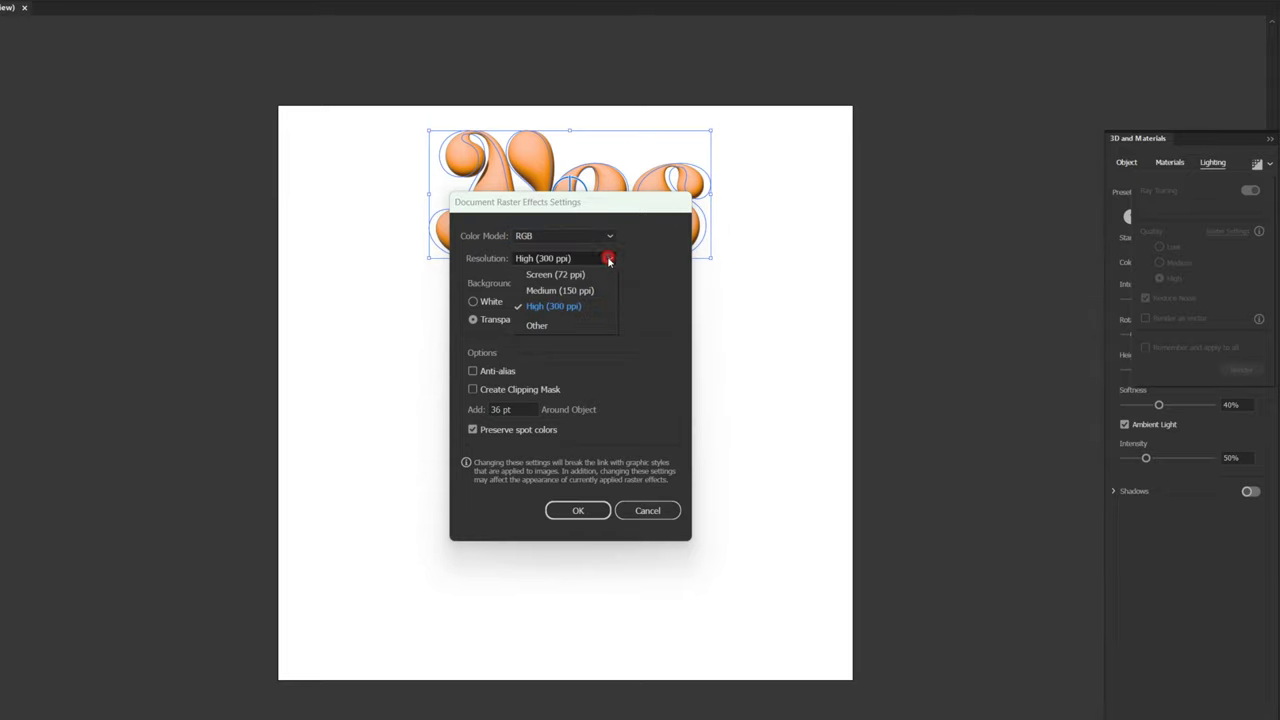
pyautogui.click(613, 309)
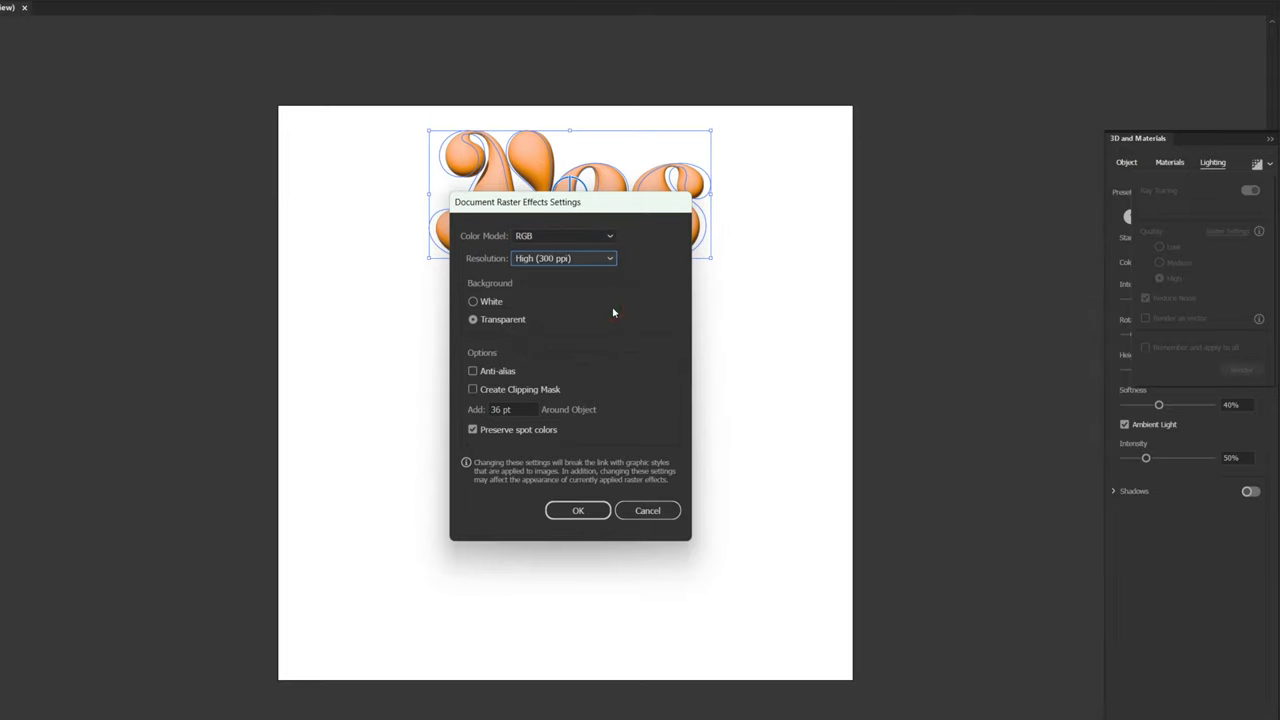
pyautogui.click(590, 512)
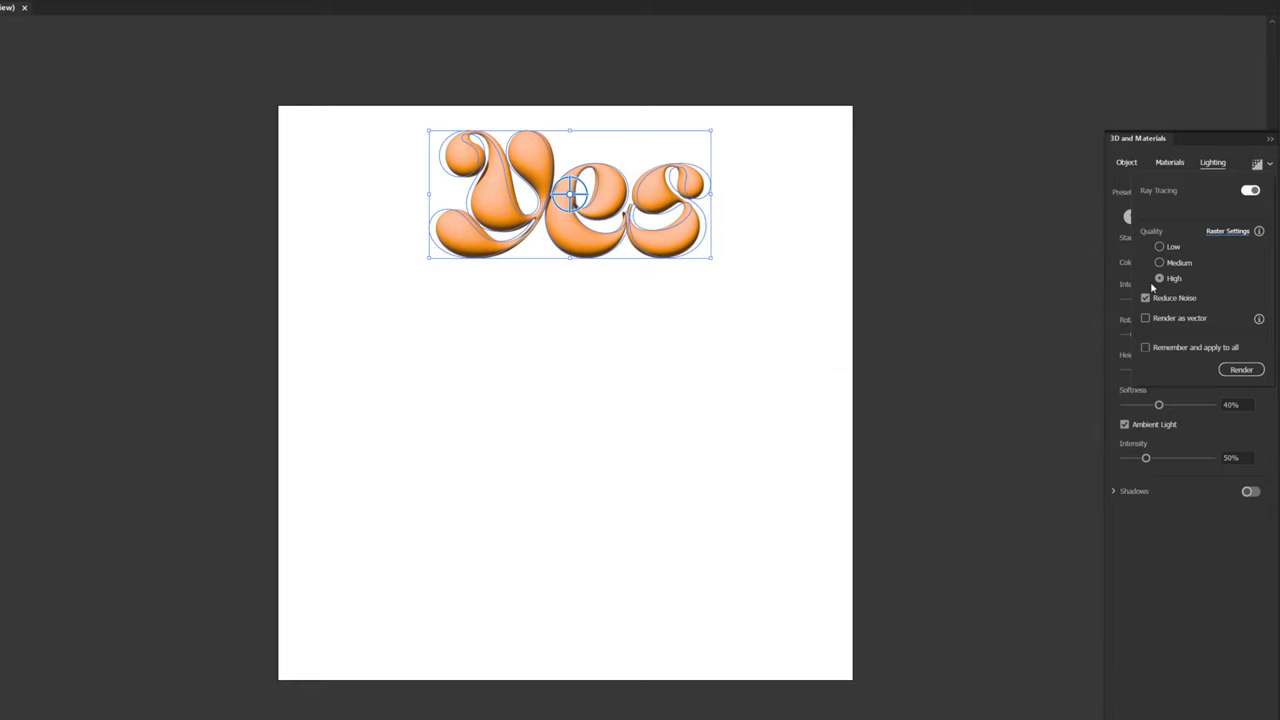
pyautogui.click(1166, 280)
pyautogui.click(1243, 369)
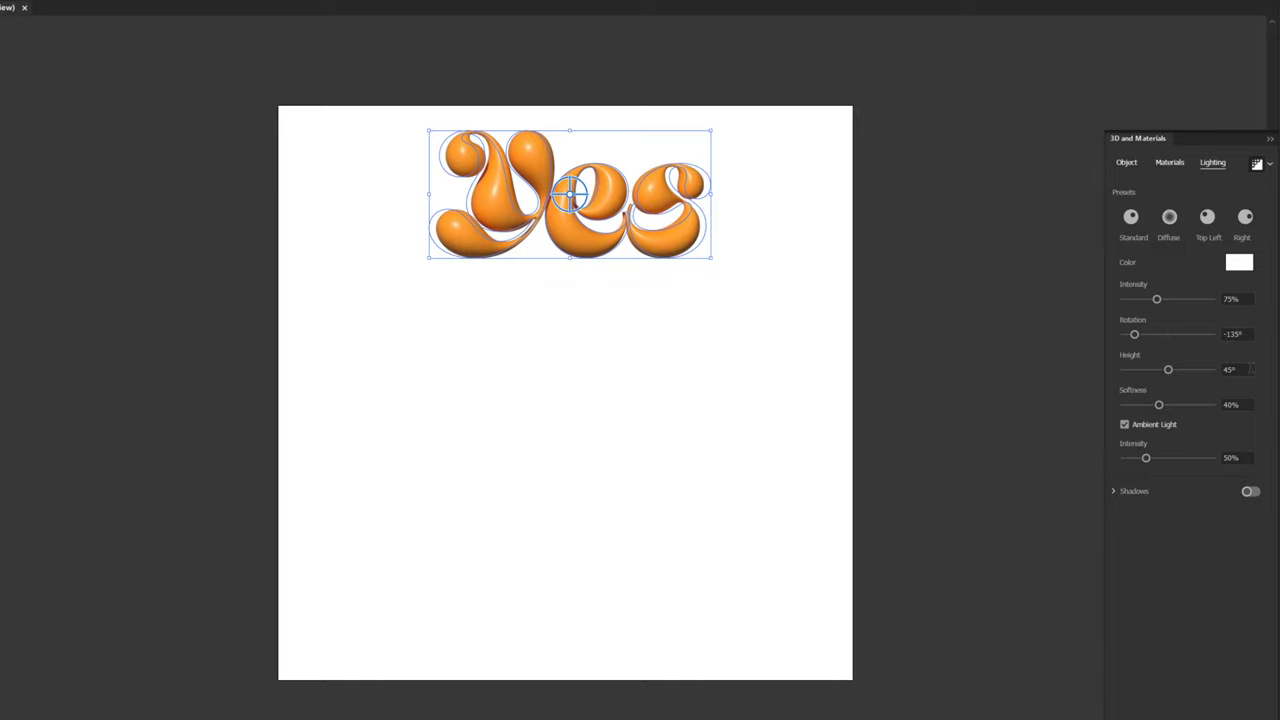
pyautogui.click(922, 184)
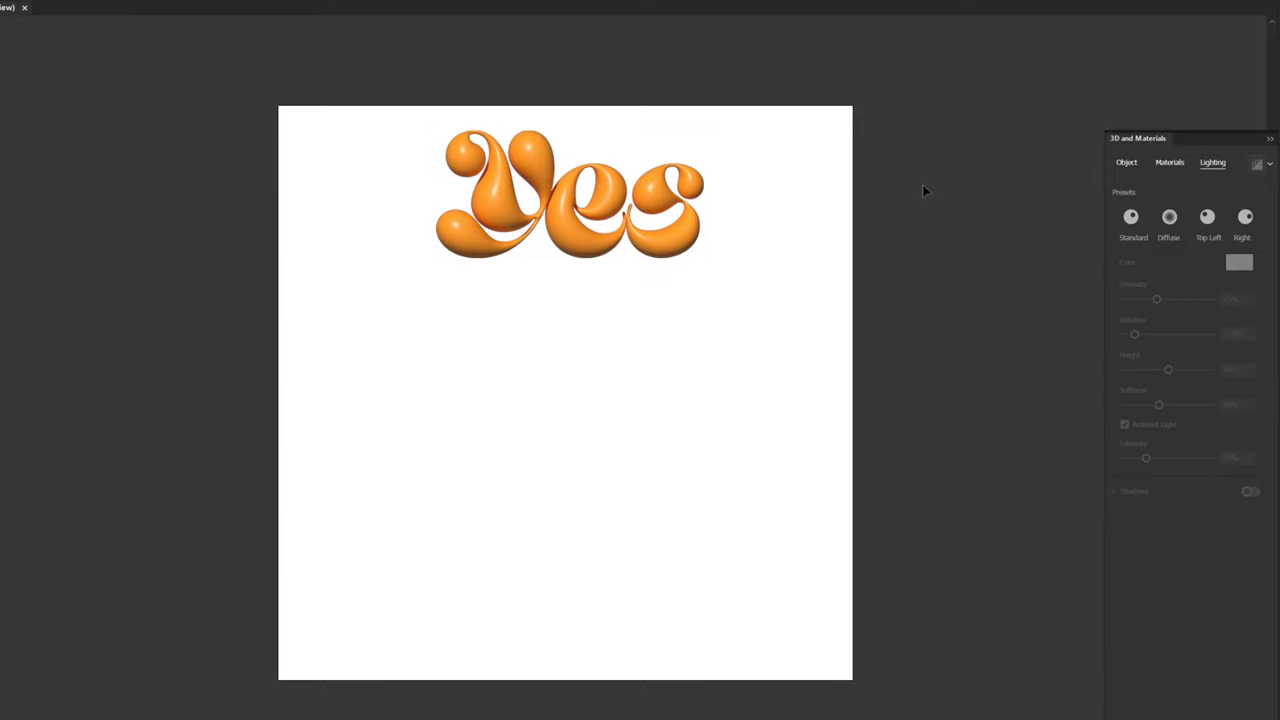
# Create a rectangle 1000 pt wide and 333.3333 pt high on the artboard.
pyautogui.click(14, 171)
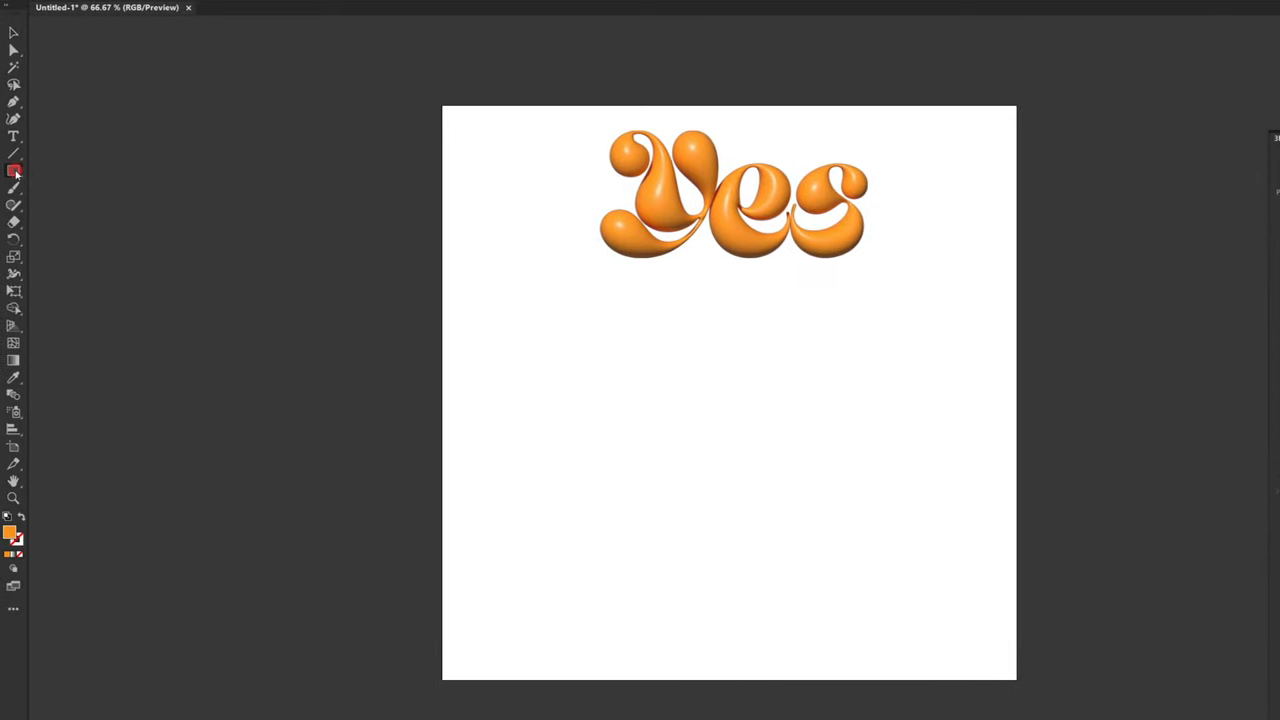
pyautogui.click(415, 391)
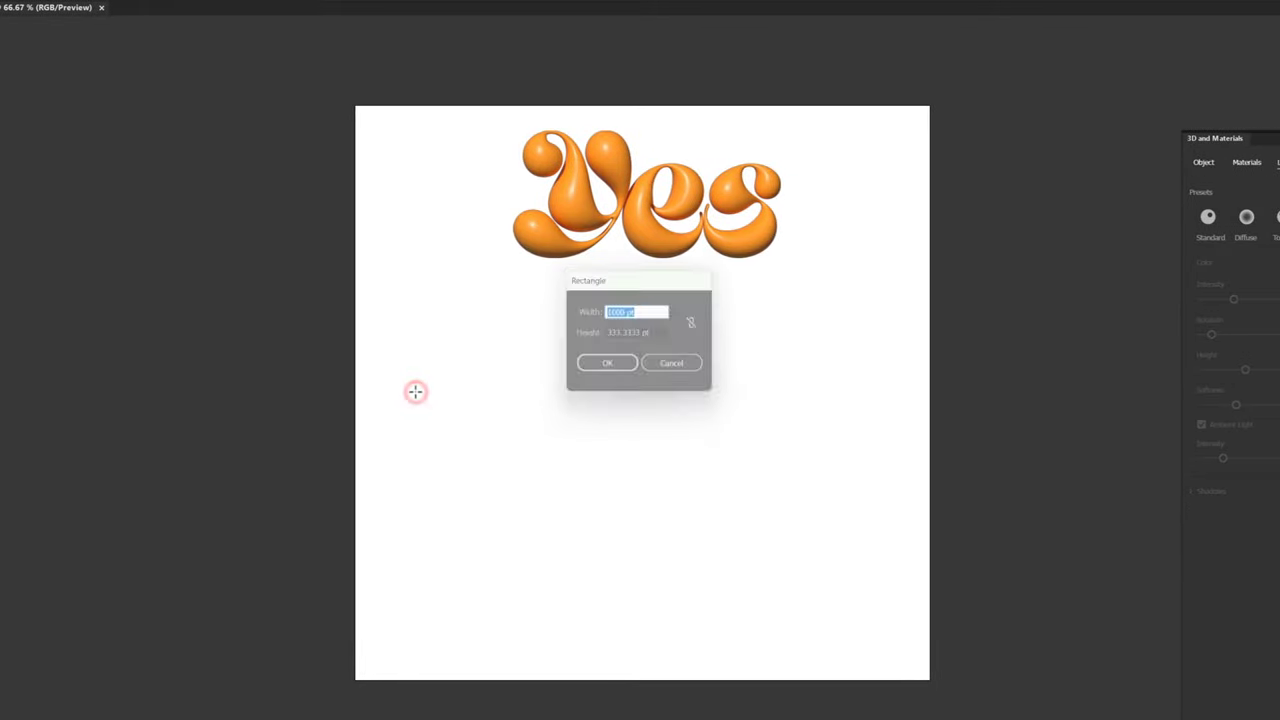
pyautogui.click(658, 334)
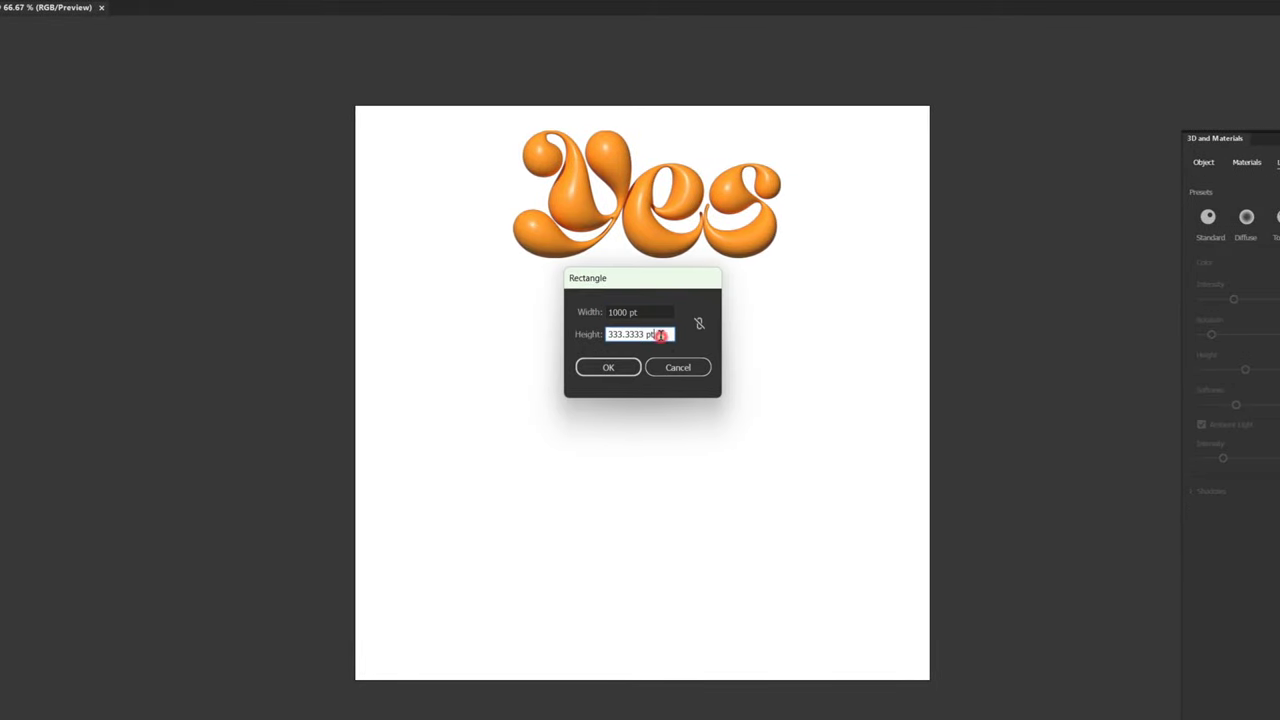
pyautogui.hotkey('ctrl', 'a')
pyautogui.write('1')
pyautogui.click(609, 368)
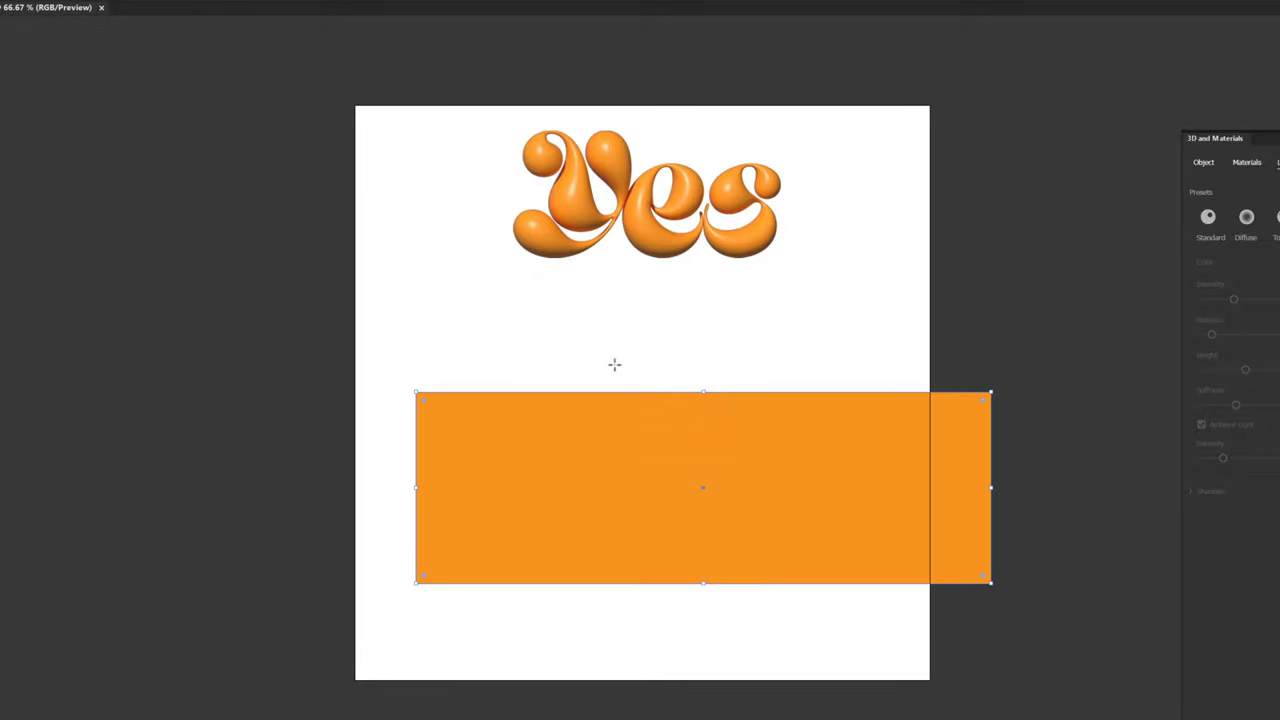
# Align the rectangle to the artboard's left and top edges and send it behind the 3D lettering.
pyautogui.click(516, 10)
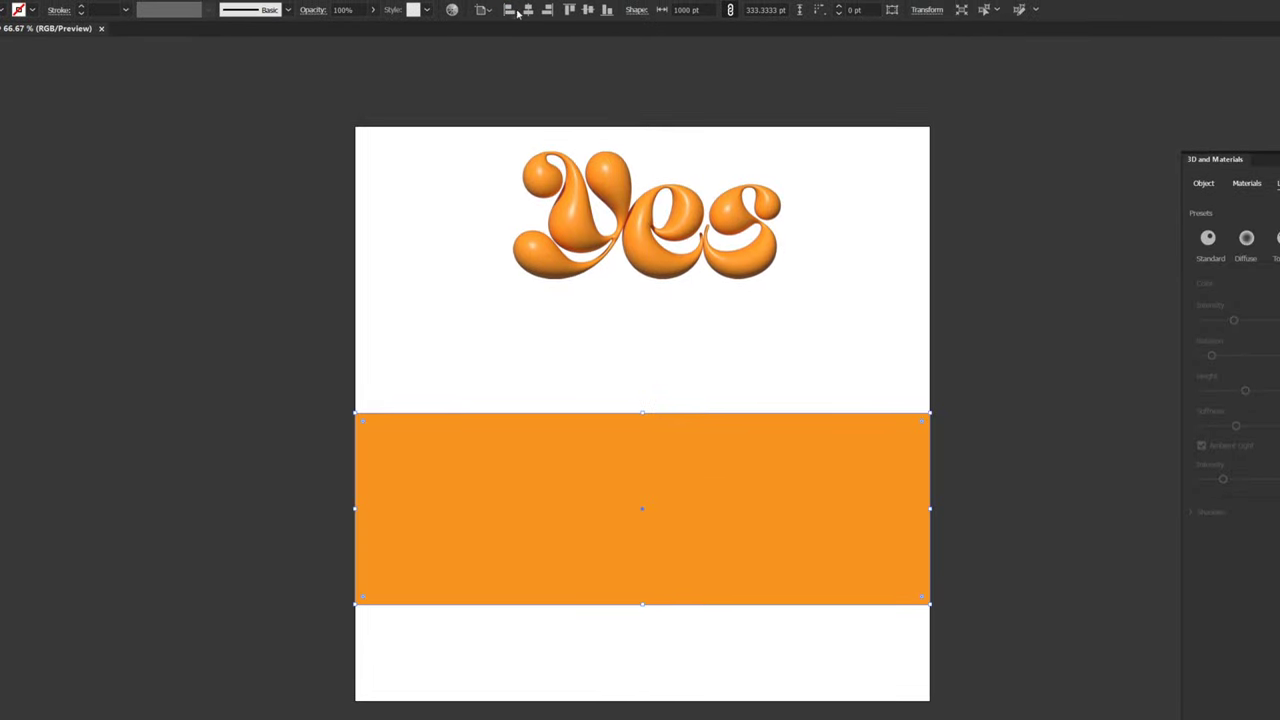
pyautogui.click(568, 10)
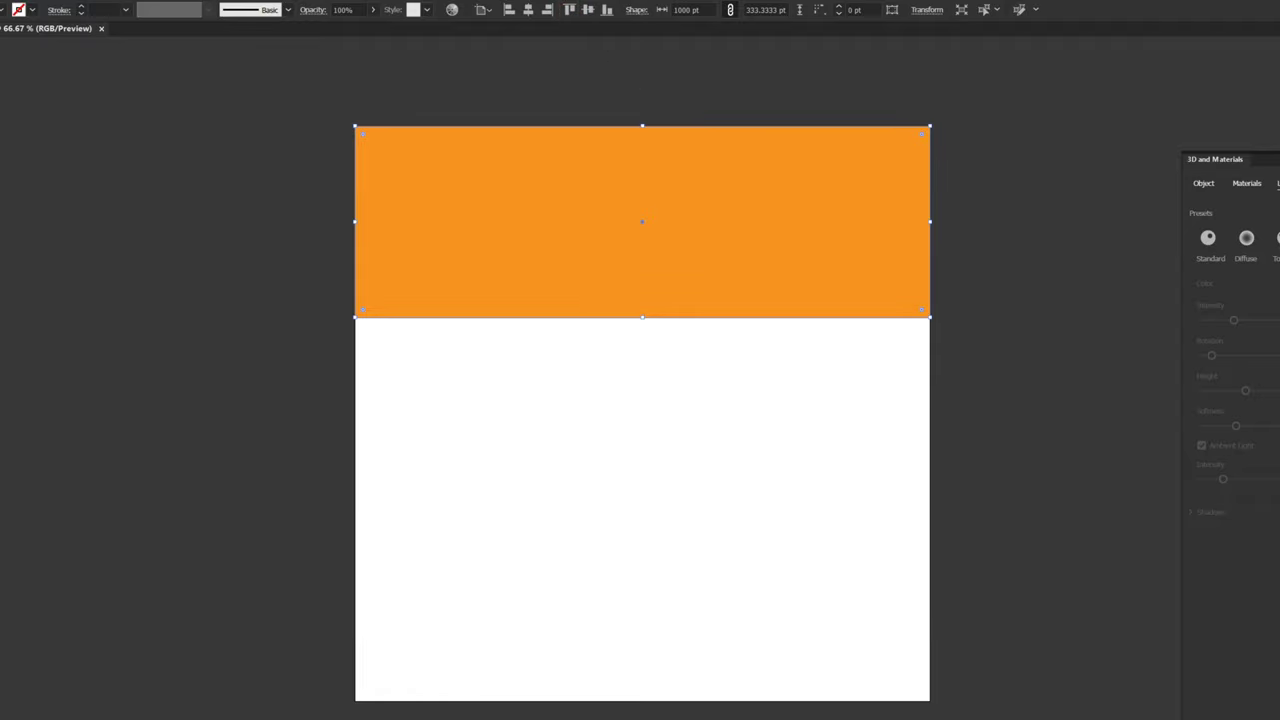
pyautogui.rightClick(702, 144)
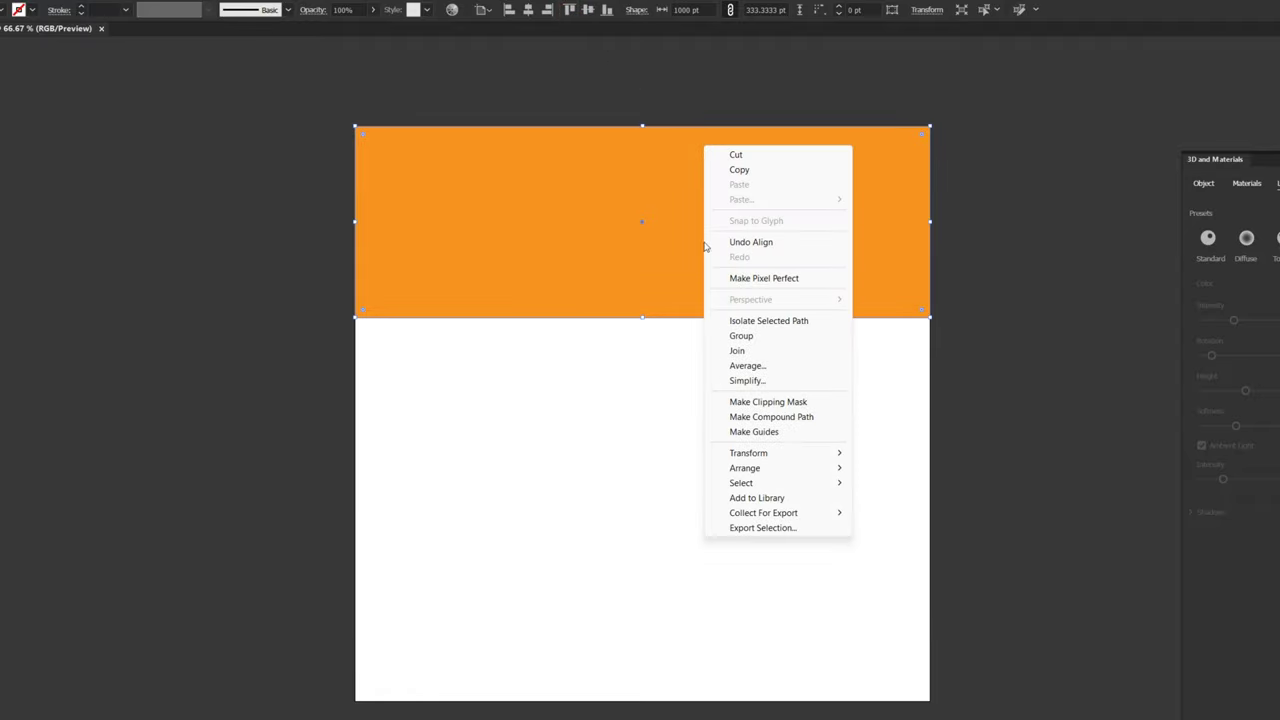
pyautogui.moveTo(706, 469)
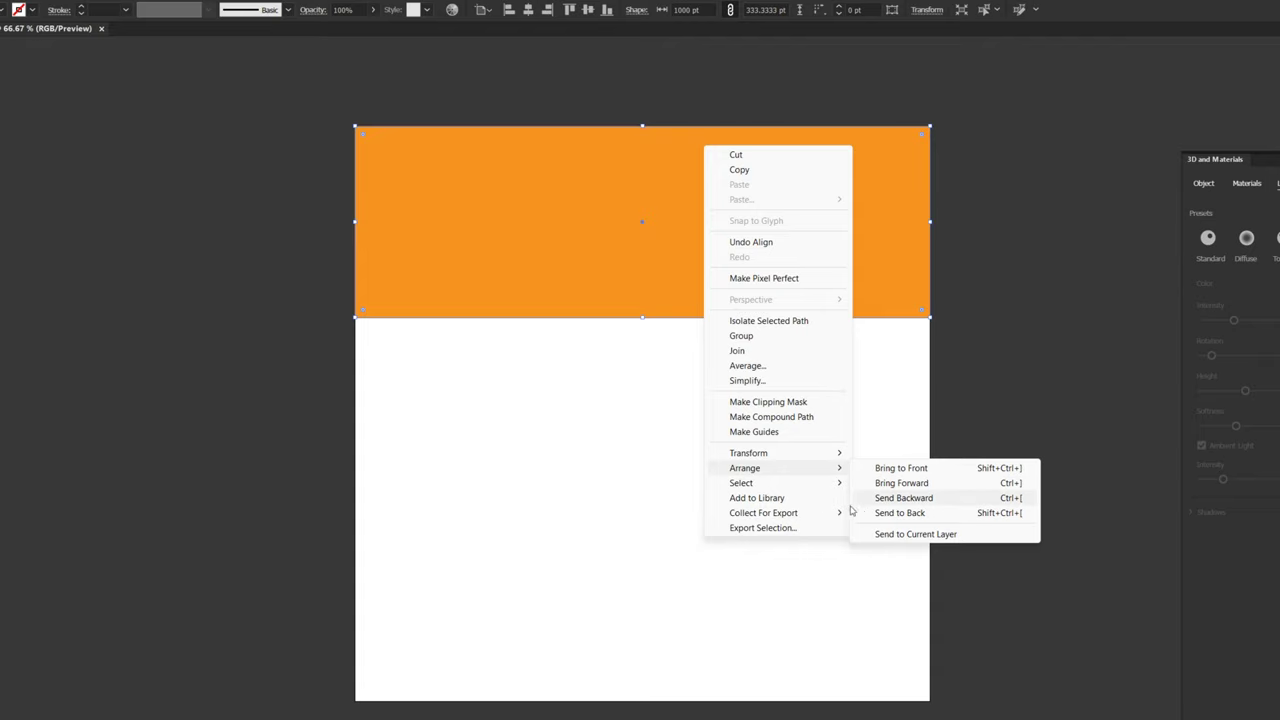
pyautogui.click(881, 516)
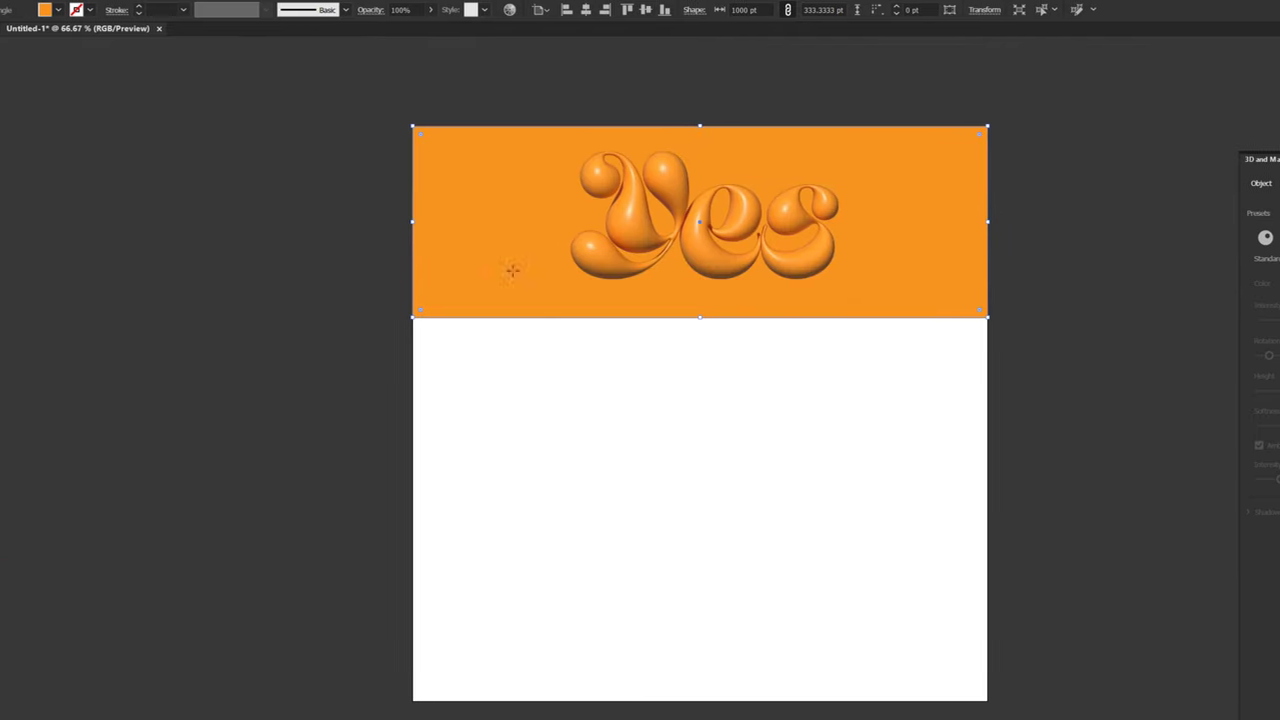
# Fill the rectangle behind the lettering with black.
pyautogui.click(88, 10)
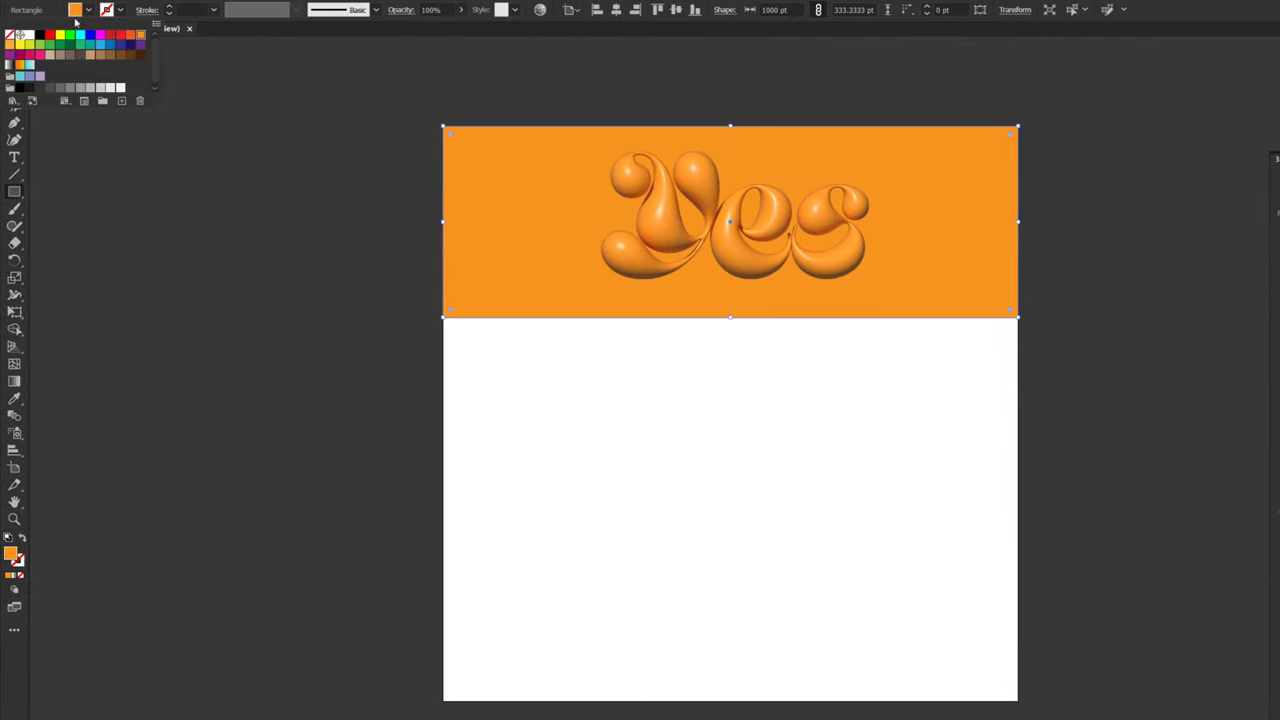
pyautogui.click(40, 36)
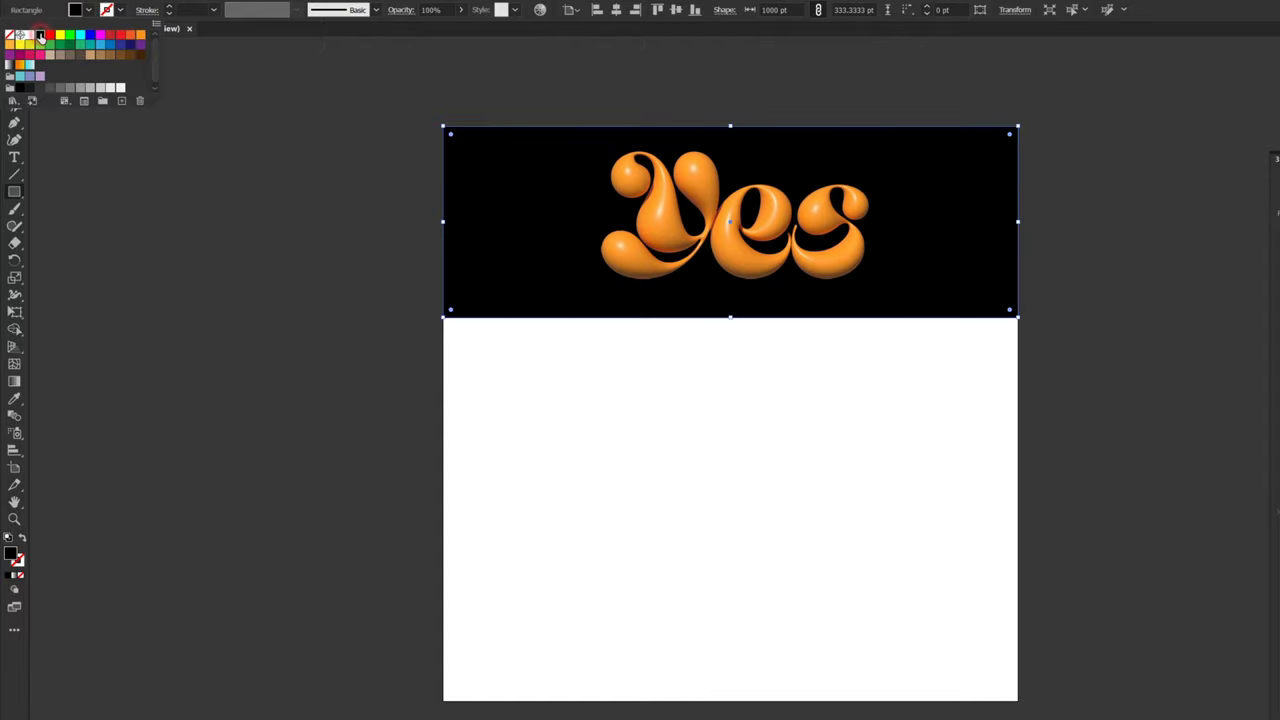
pyautogui.click(181, 86)
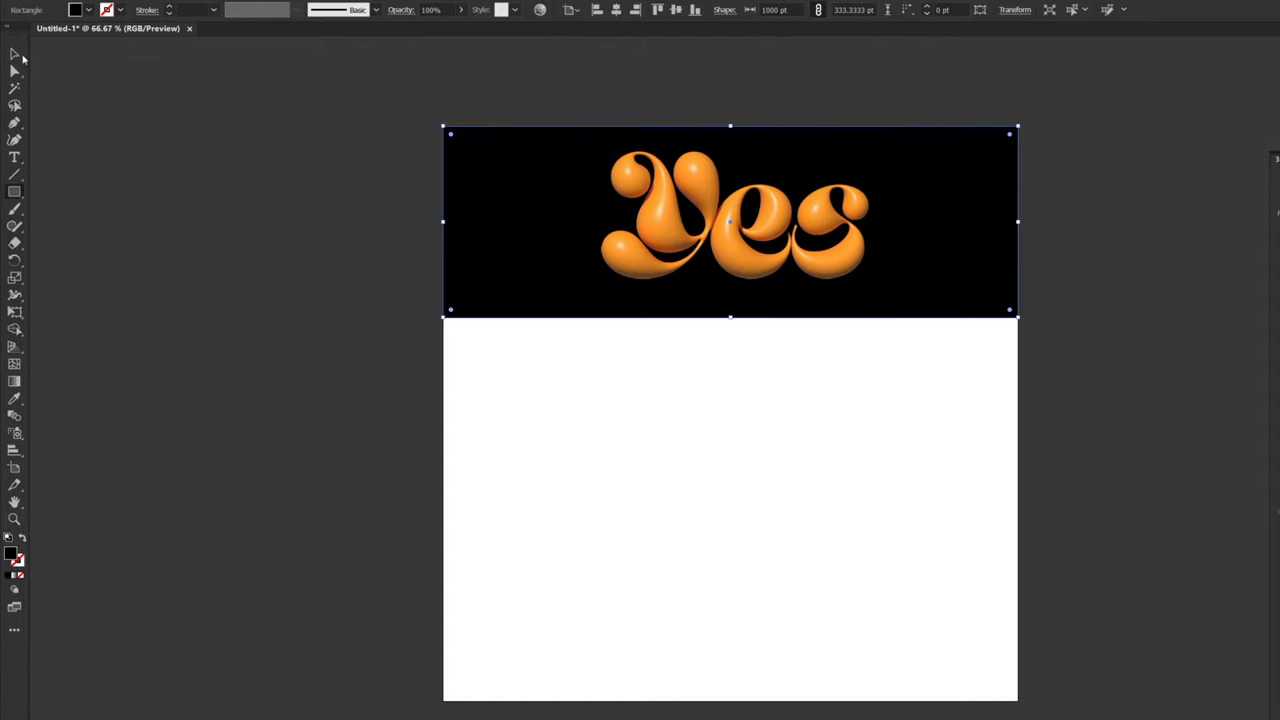
# Duplicate the 3D "Yes" lettering straight down into the white area below the black rectangle.
pyautogui.click(14, 55)
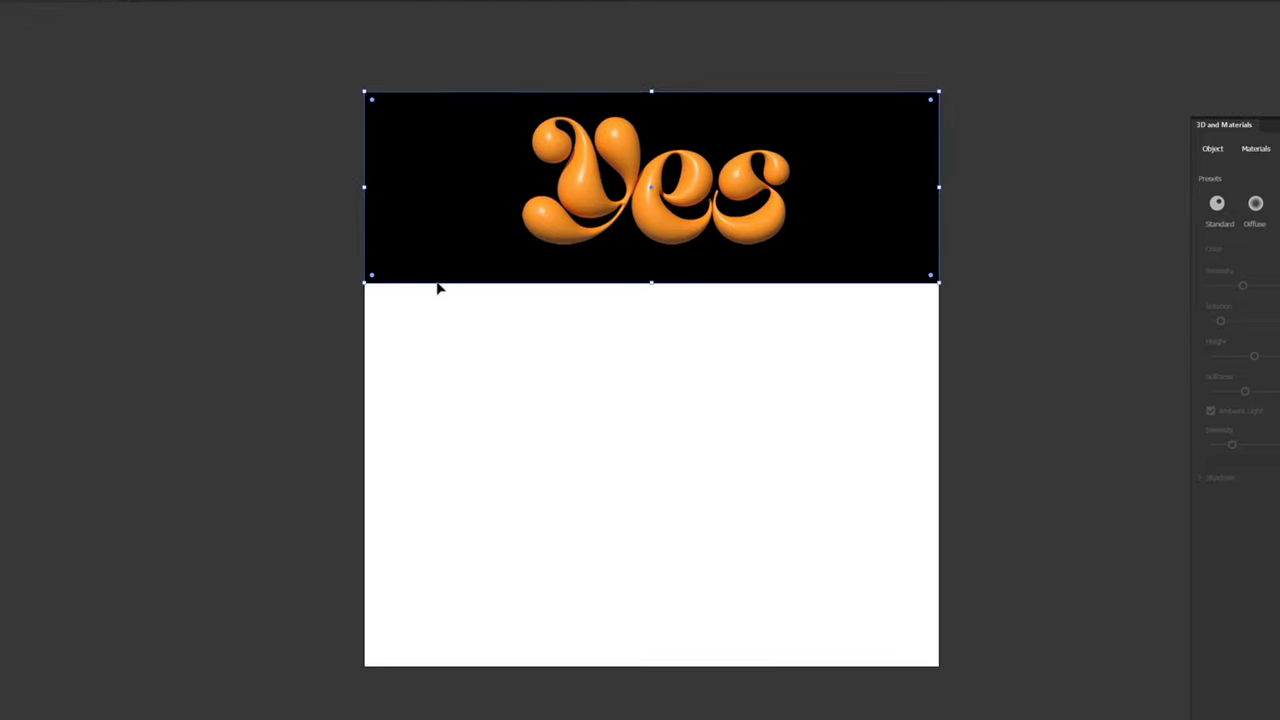
pyautogui.click(648, 397)
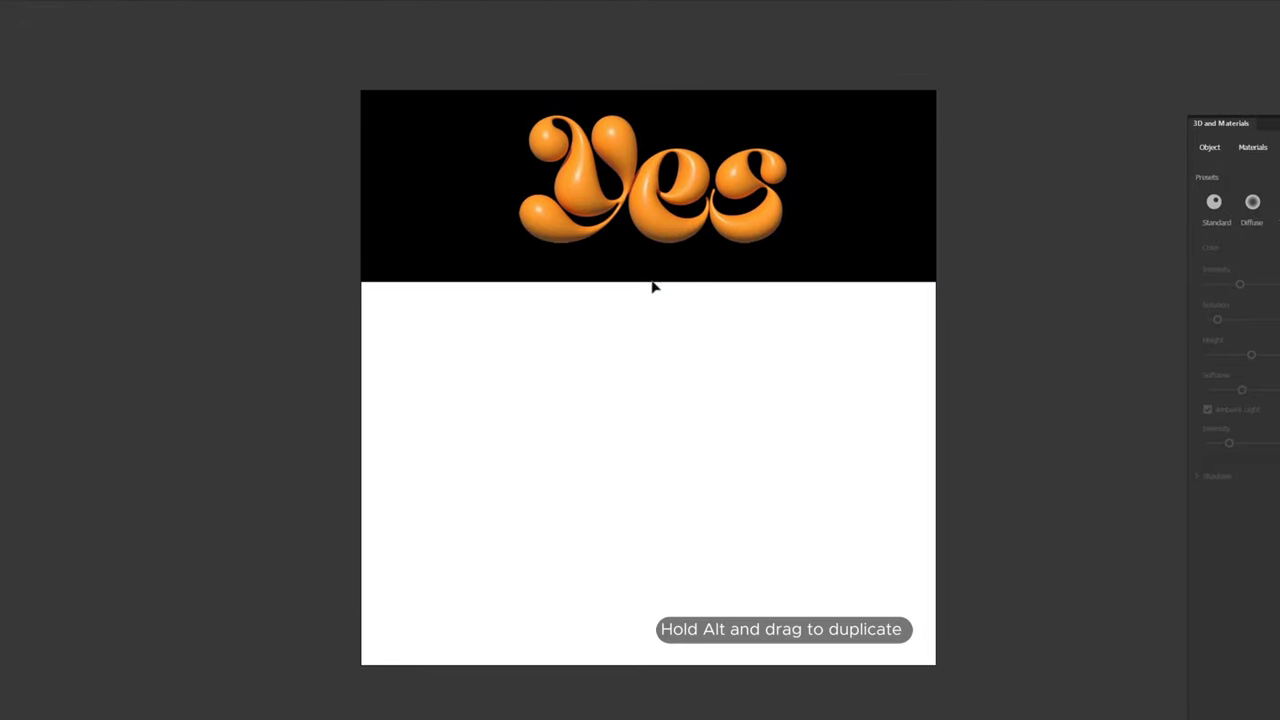
pyautogui.moveTo(657, 226); pyautogui.dragTo(651, 413)
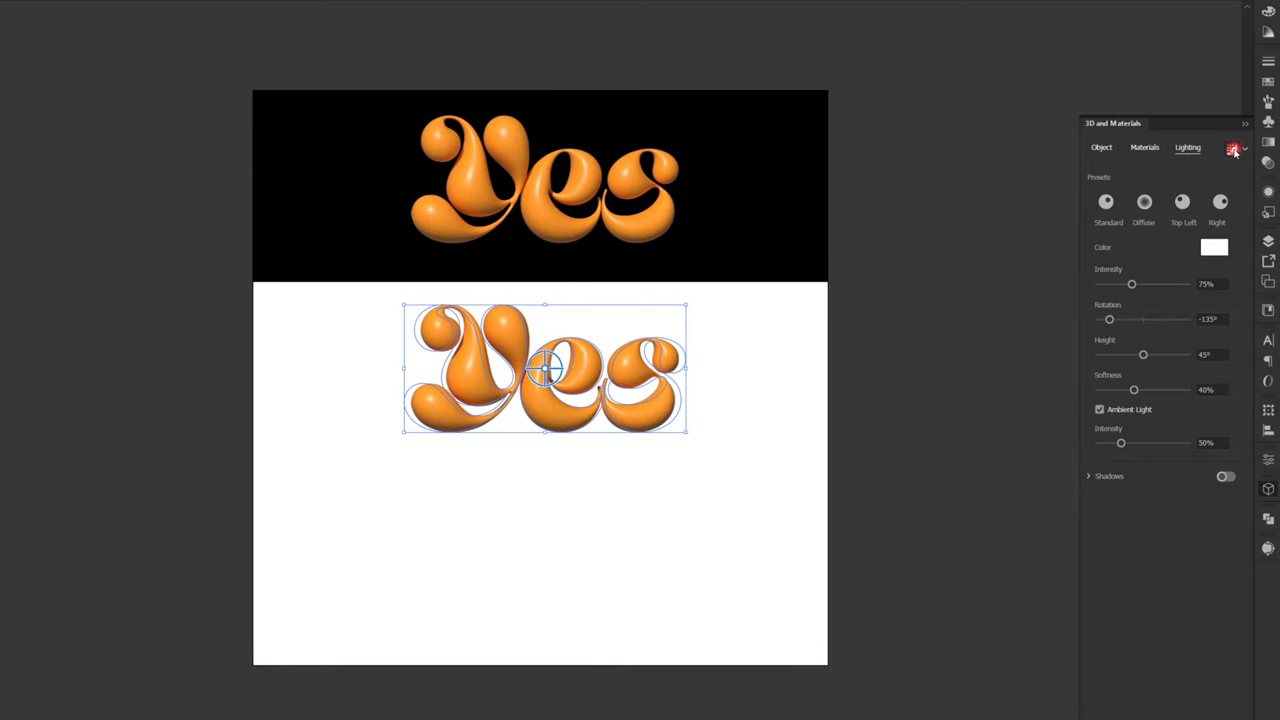
# Turn off ray tracing for the duplicated lettering and set its material to roughness 0 and metallic 0.12.
pyautogui.click(1233, 149)
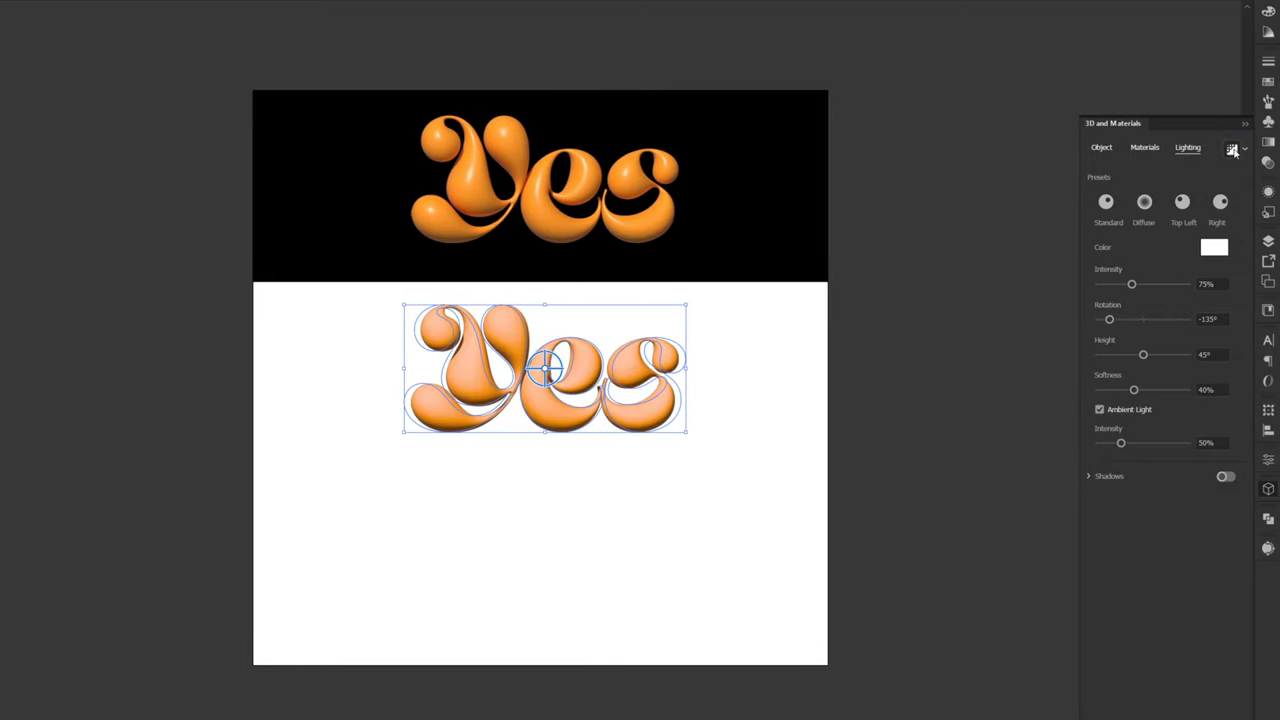
pyautogui.click(1145, 147)
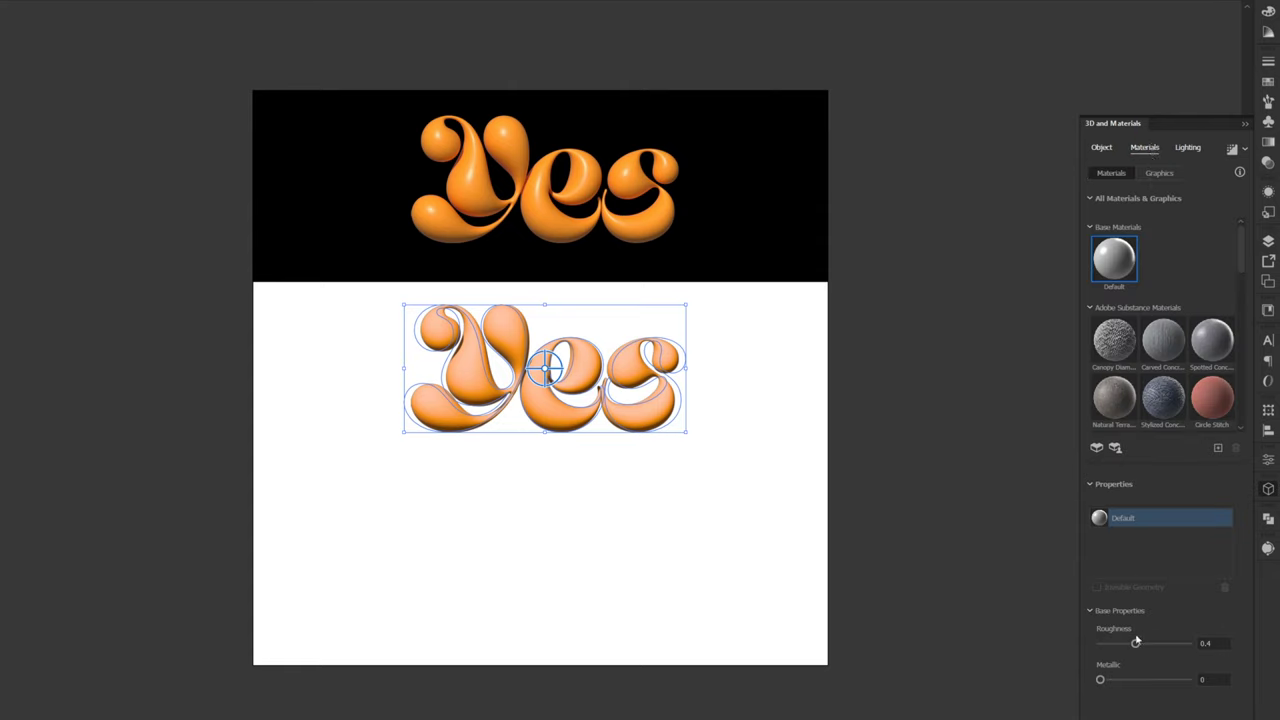
pyautogui.moveTo(1135, 645); pyautogui.dragTo(1092, 648)
pyautogui.click(1218, 681)
pyautogui.write('0.12')
pyautogui.press('Return')
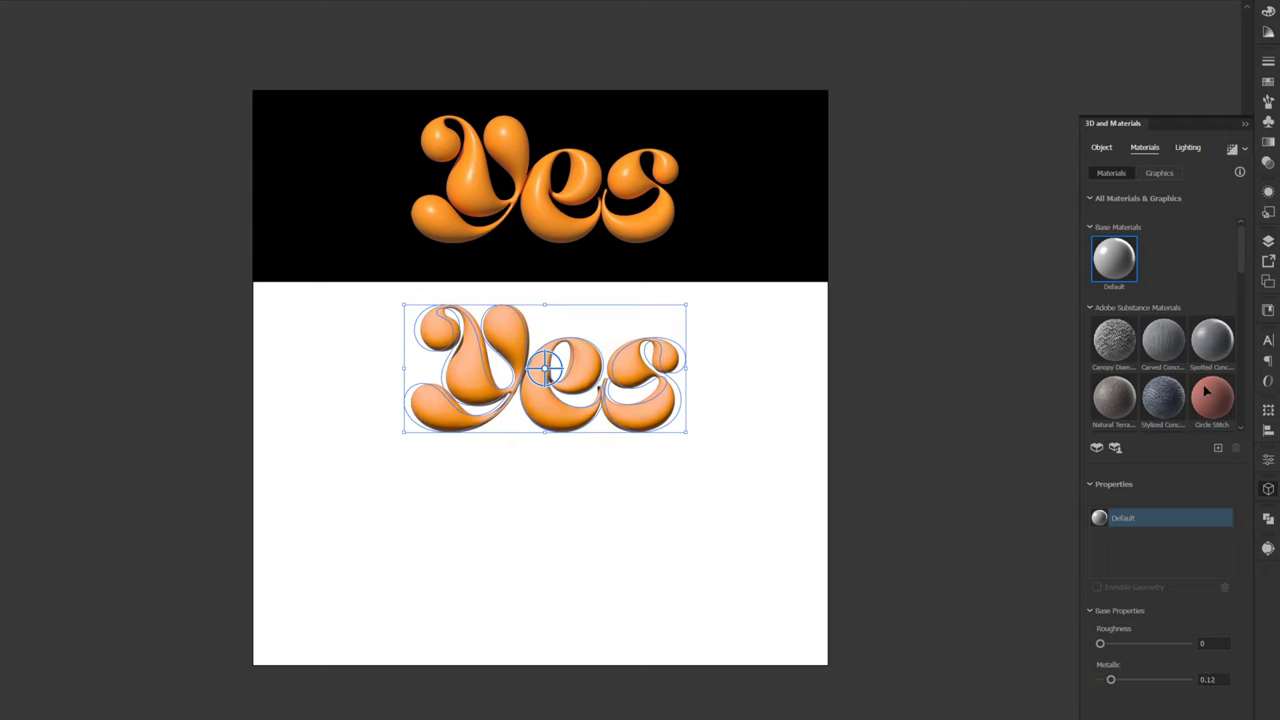
# Set the duplicated lettering's light intensity to 100% and softness to 60%, and render it with ray tracing.
pyautogui.click(1189, 148)
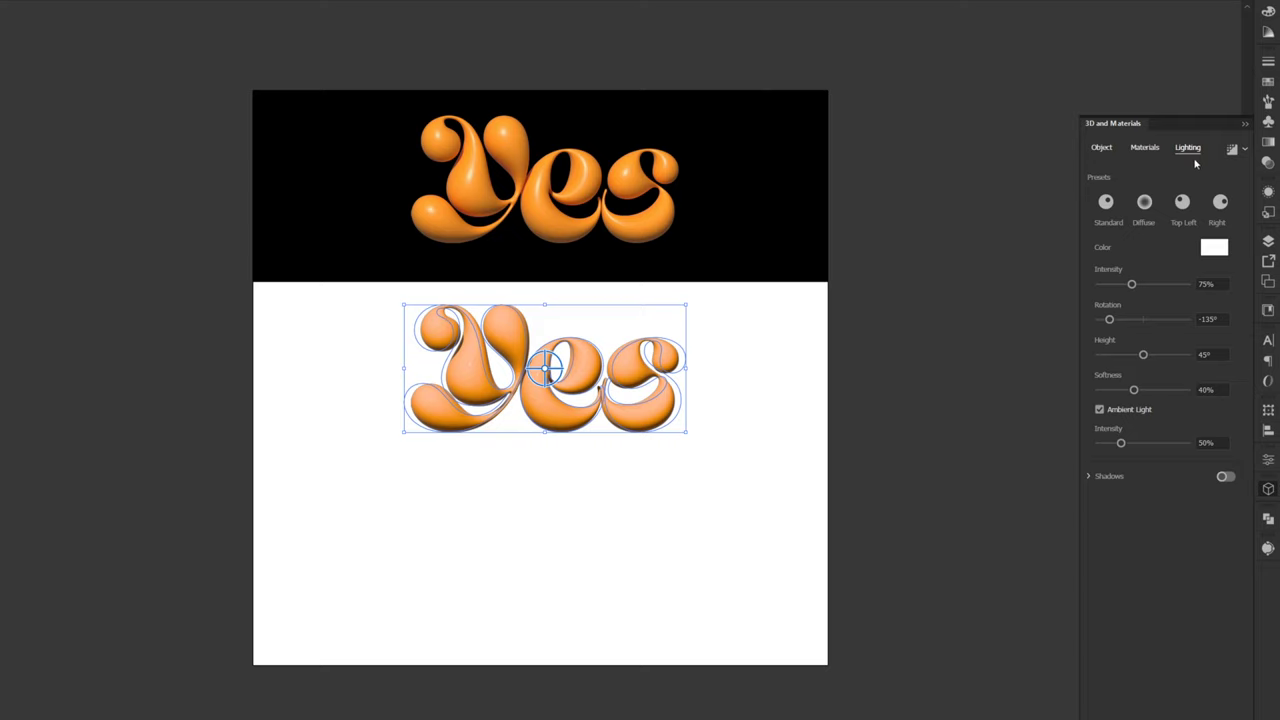
pyautogui.click(1222, 286)
pyautogui.write('100')
pyautogui.press('Return')
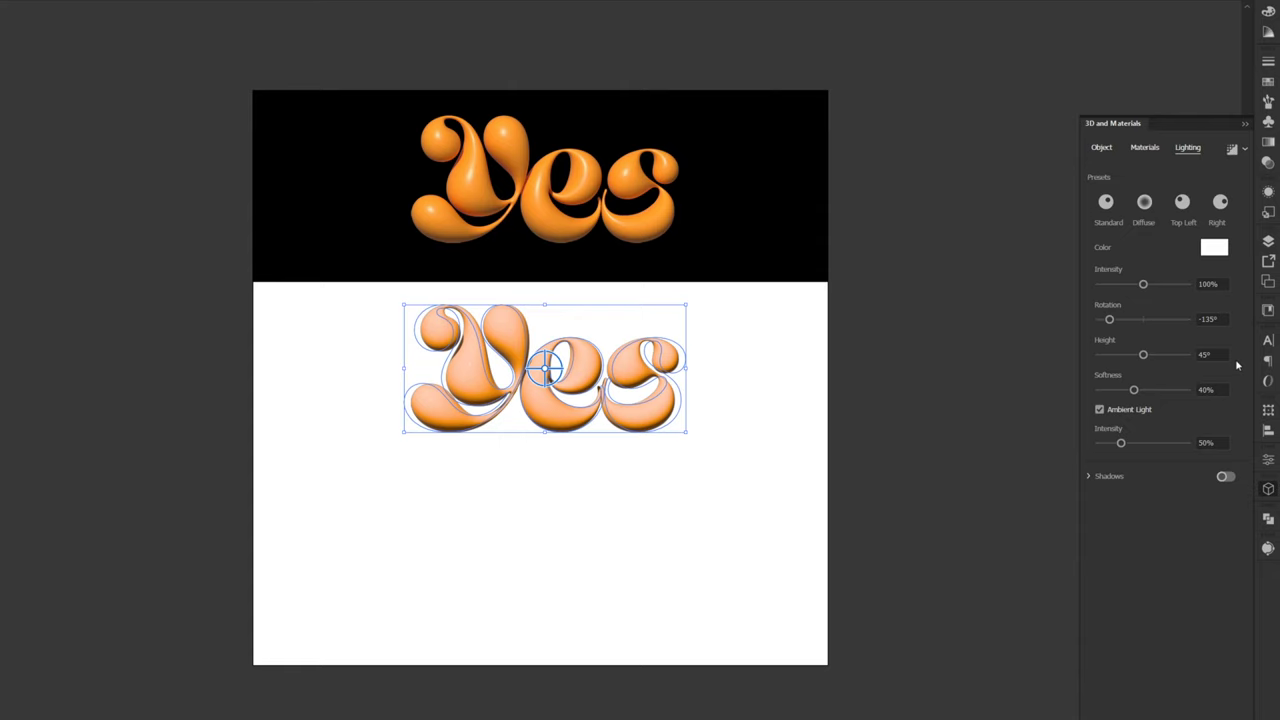
pyautogui.click(1208, 389)
pyautogui.write('60')
pyautogui.press('Return')
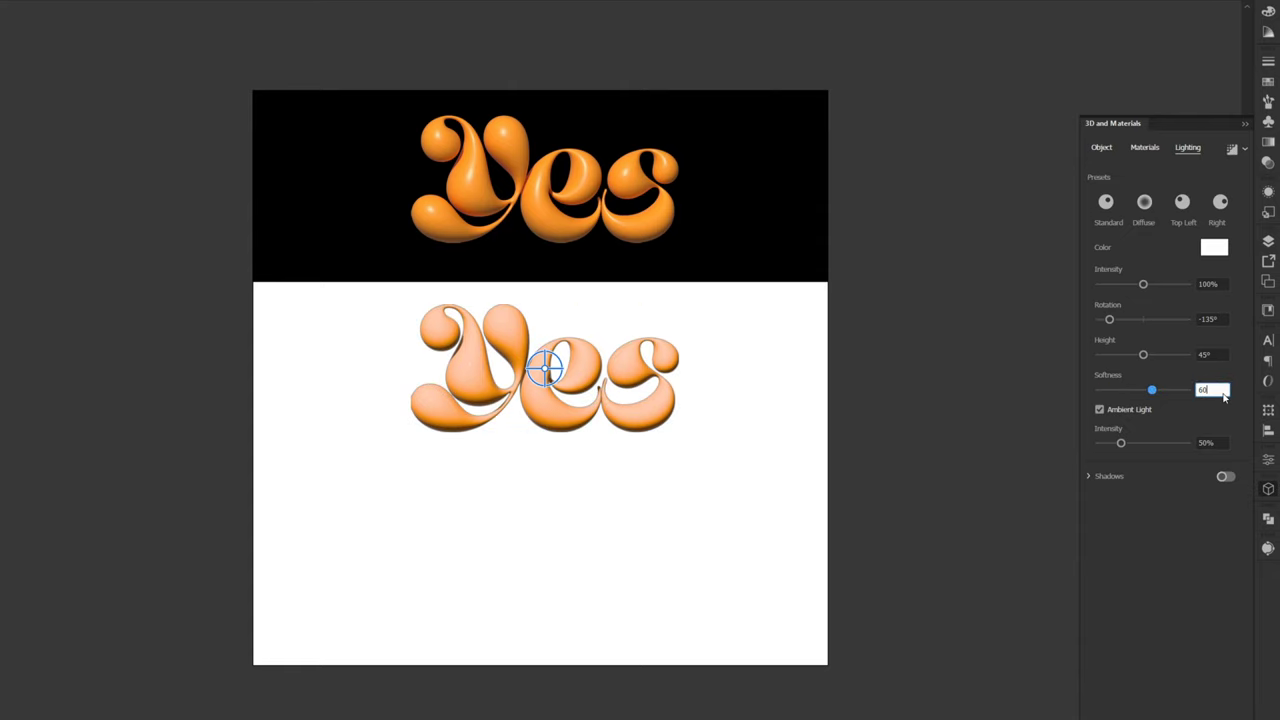
pyautogui.click(1240, 438)
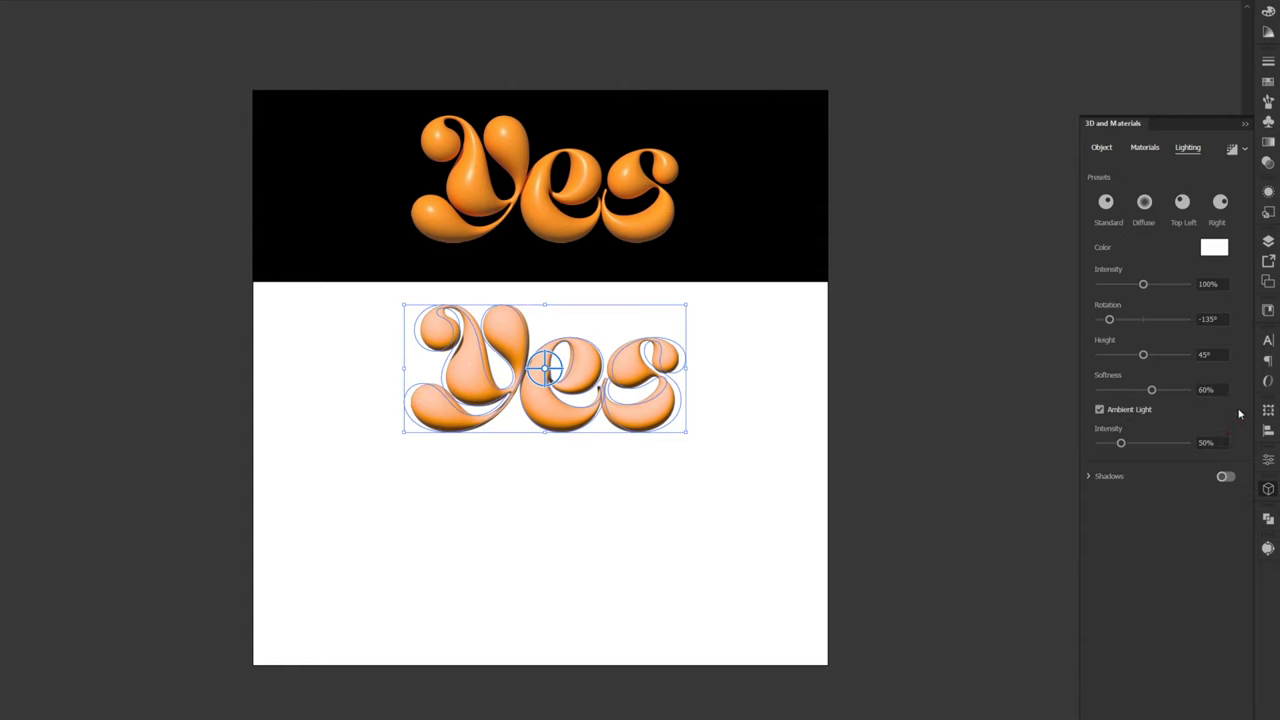
pyautogui.click(1232, 150)
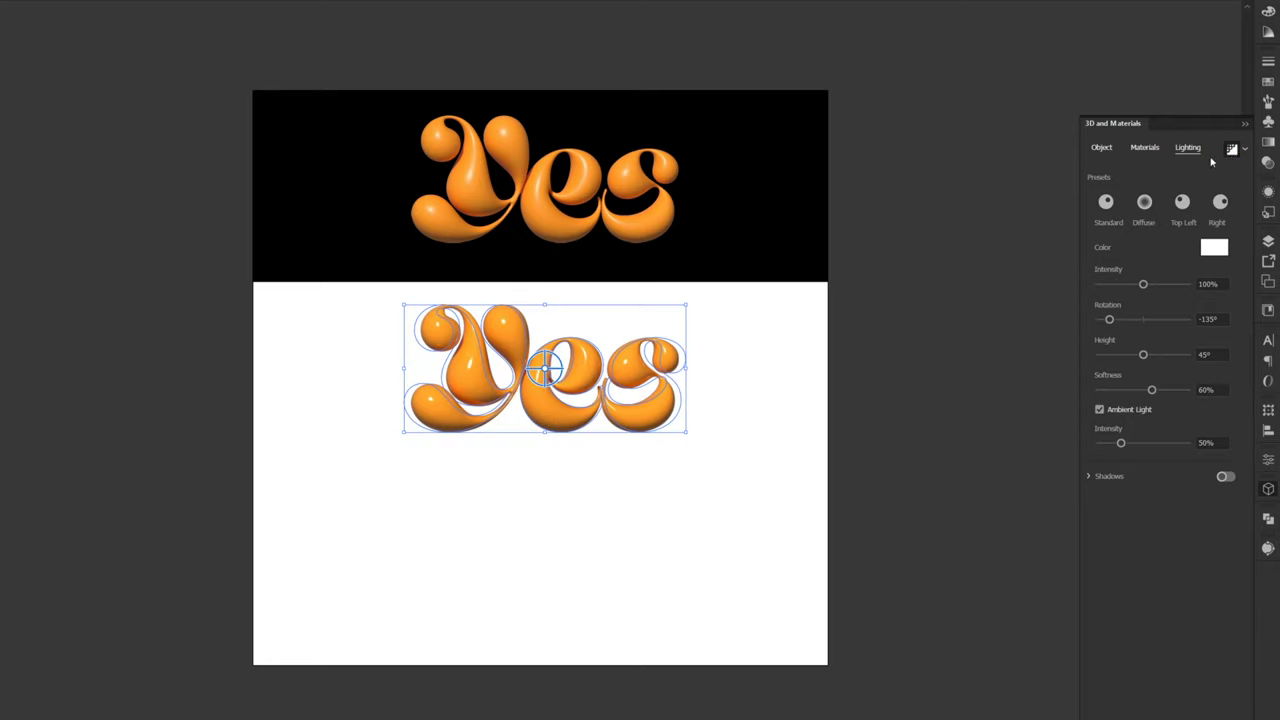
pyautogui.click(895, 272)
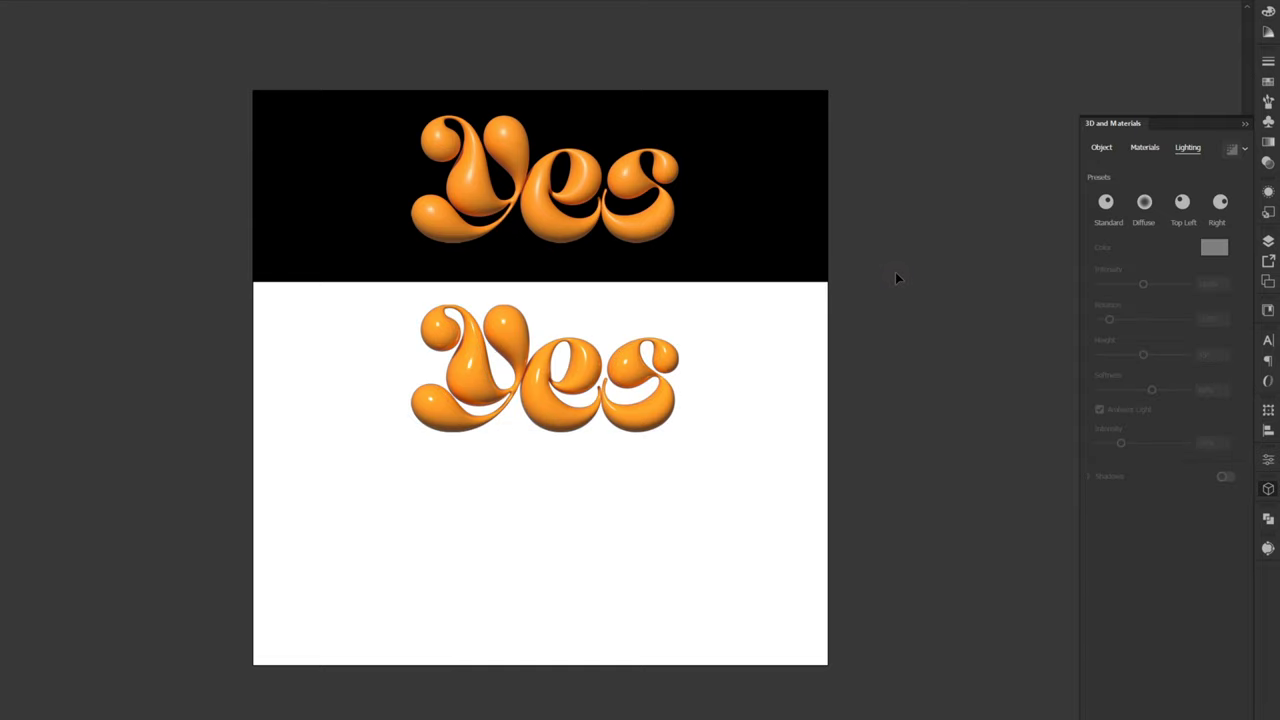
# Duplicate the black rectangle downward behind the second lettering and align the copy to the artboard's vertical centre.
pyautogui.click(791, 214)
pyautogui.moveTo(773, 176); pyautogui.dragTo(757, 364)
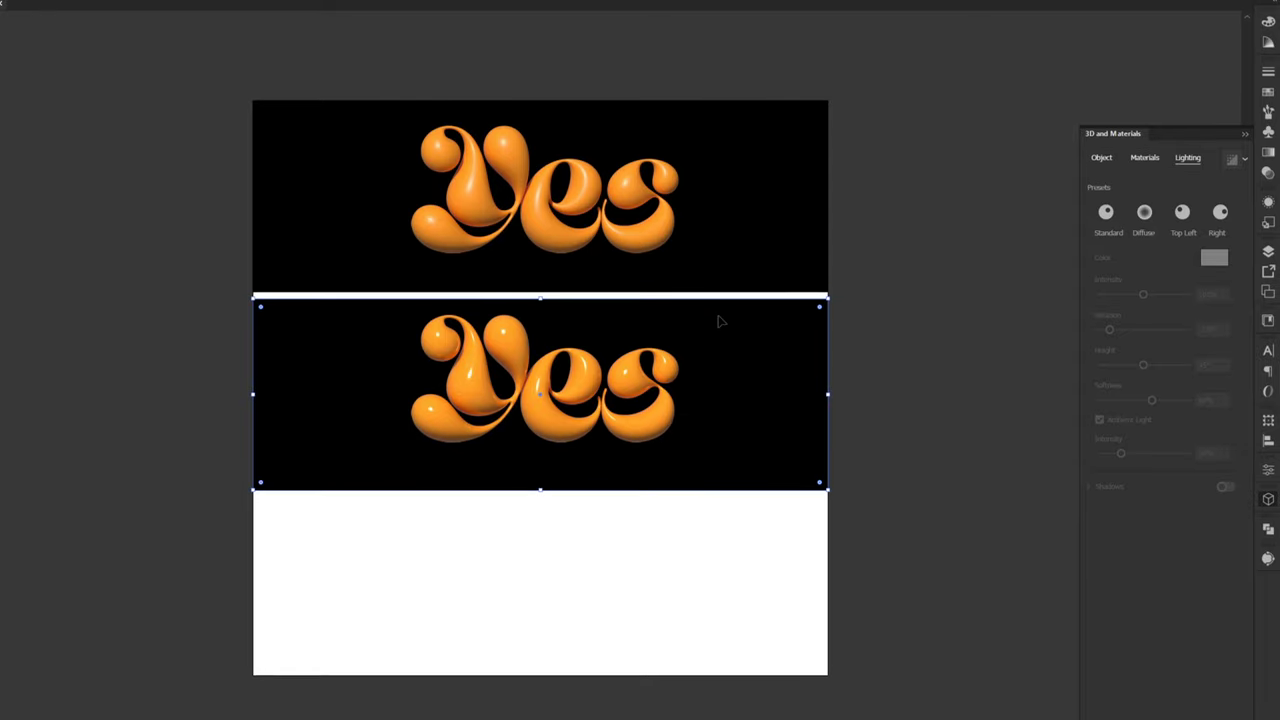
pyautogui.click(485, 15)
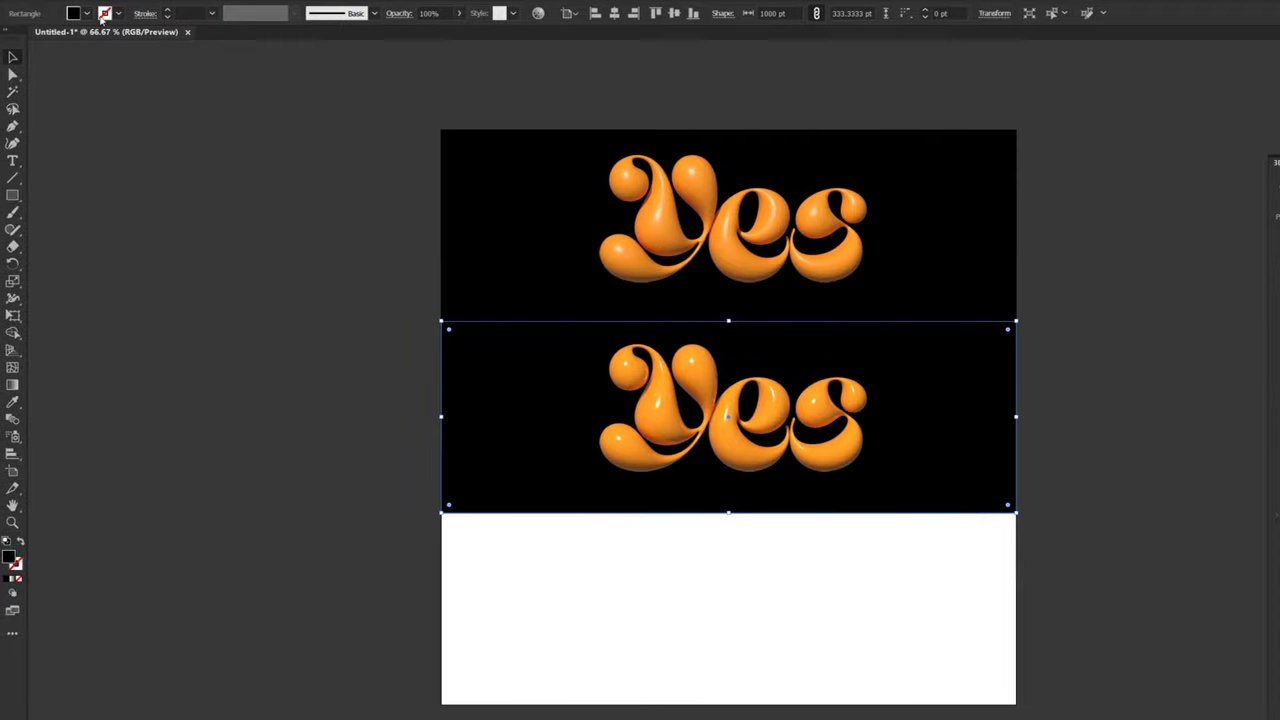
# Fill the middle rectangle with the orange swatch that matches the lettering.
pyautogui.click(86, 15)
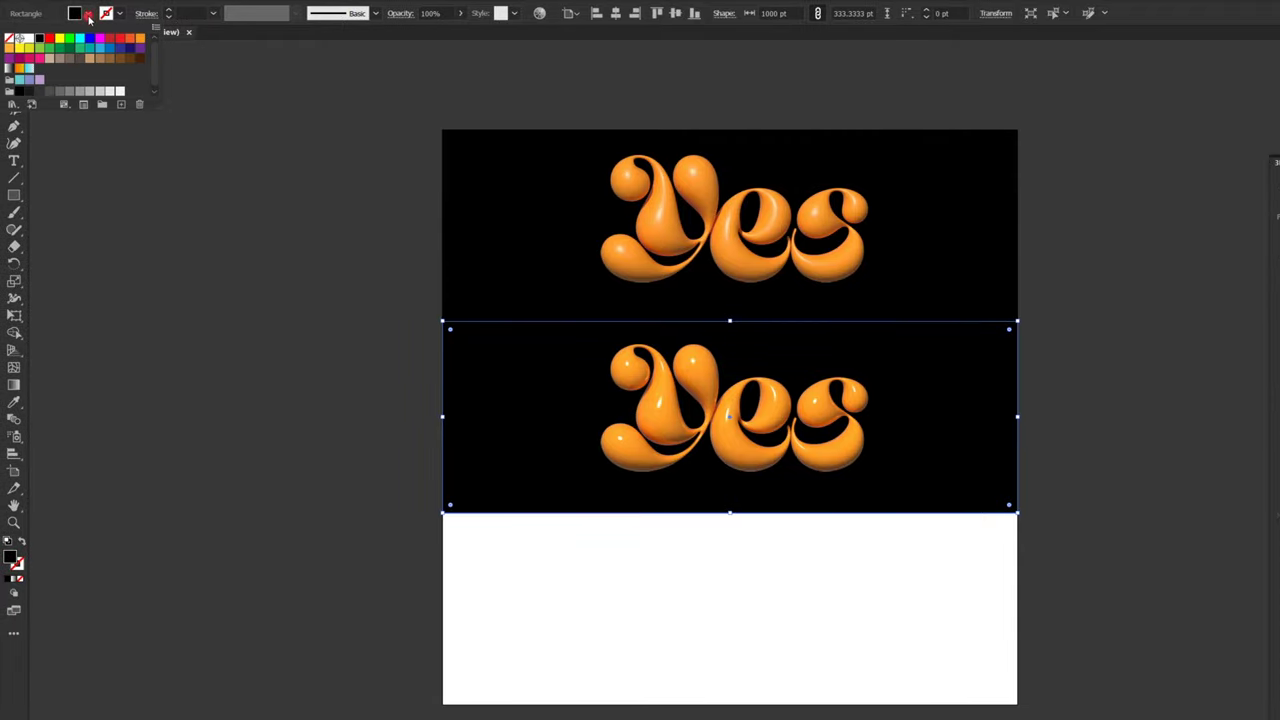
pyautogui.click(141, 40)
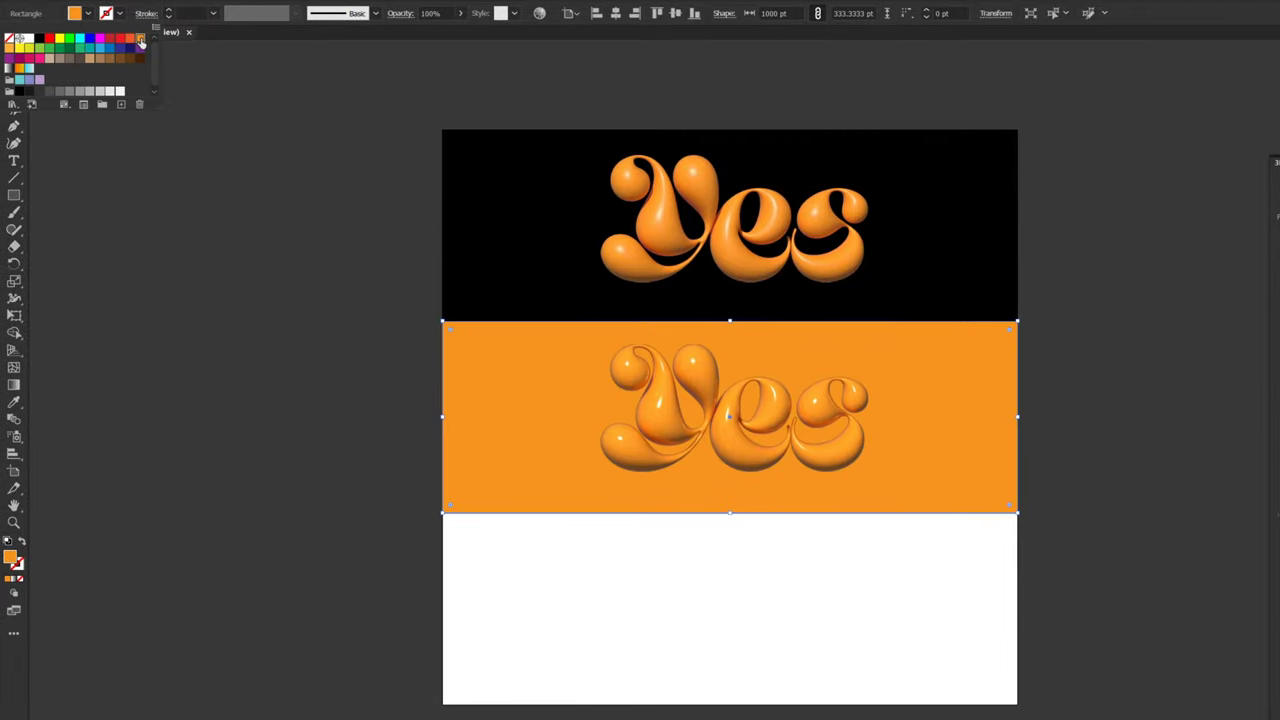
pyautogui.click(219, 305)
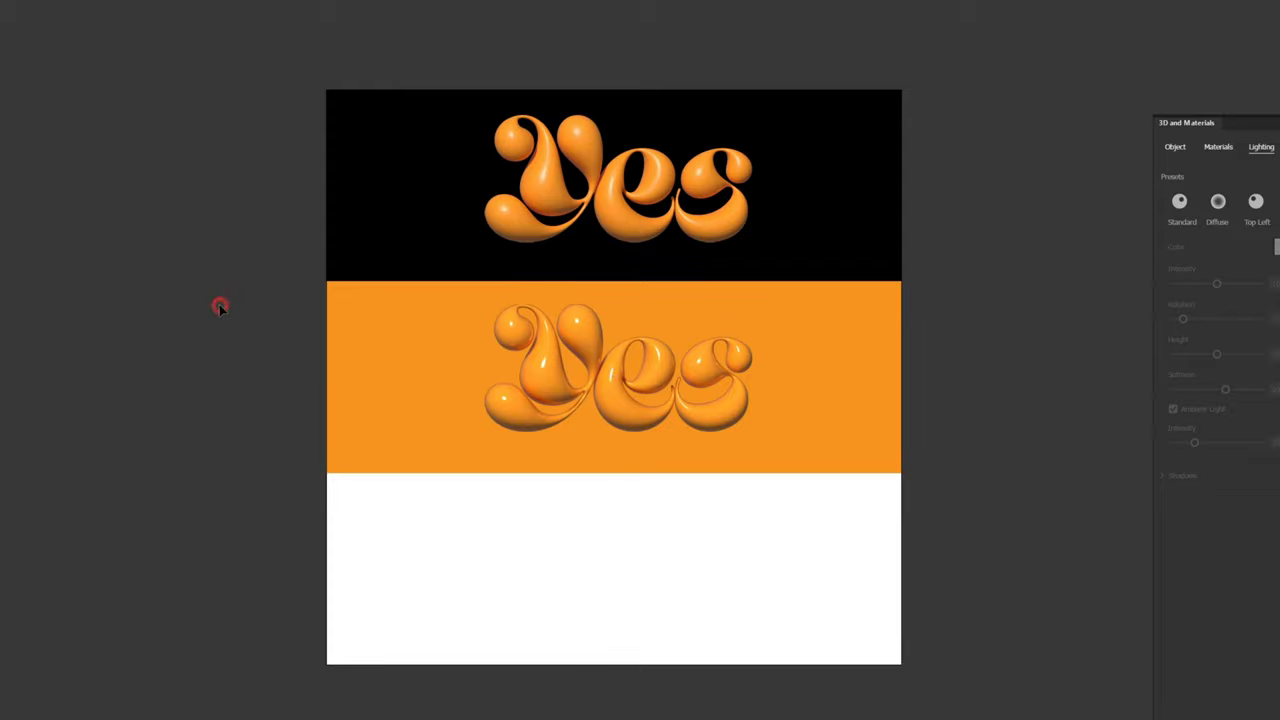
# Duplicate the middle "Yes" lettering straight down into the white band and turn off ray tracing for the copy.
pyautogui.click(537, 371)
pyautogui.moveTo(537, 371); pyautogui.dragTo(553, 560)
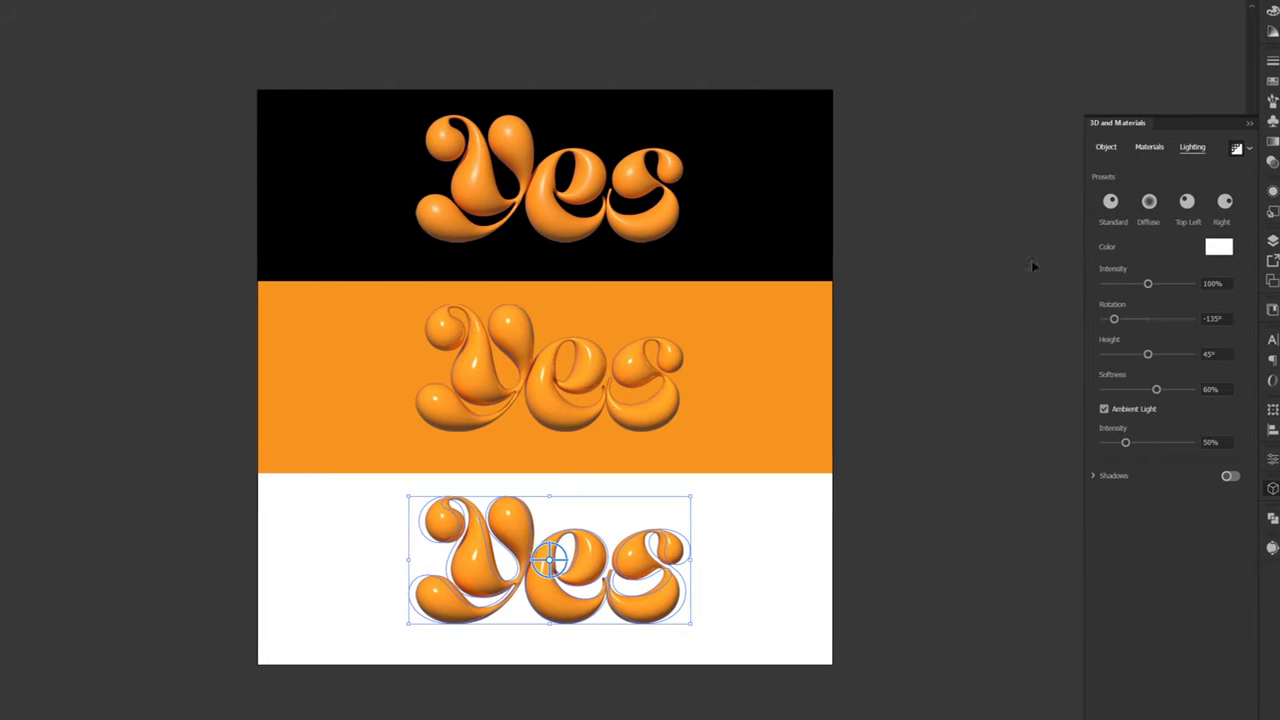
pyautogui.click(1279, 147)
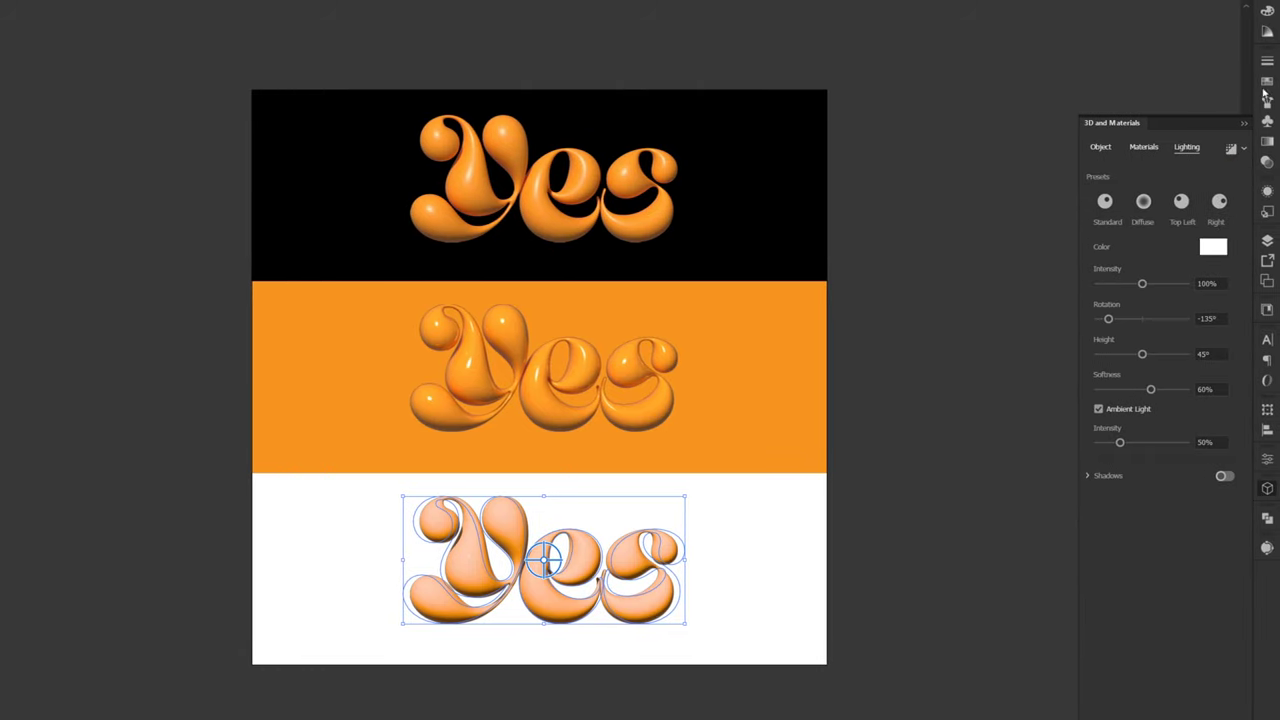
# Fill the lettering in the white band with the red, orange and yellow gradient from the Color Harmonies gradient library.
pyautogui.click(1267, 81)
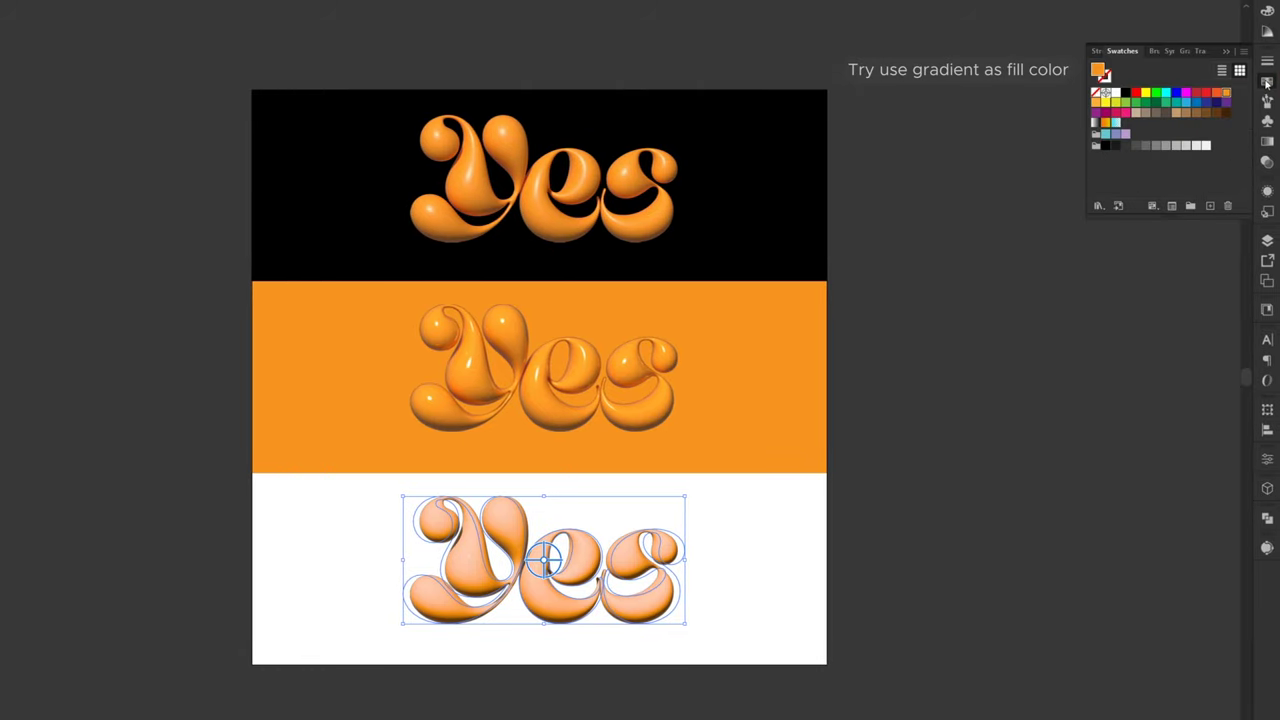
pyautogui.click(1095, 124)
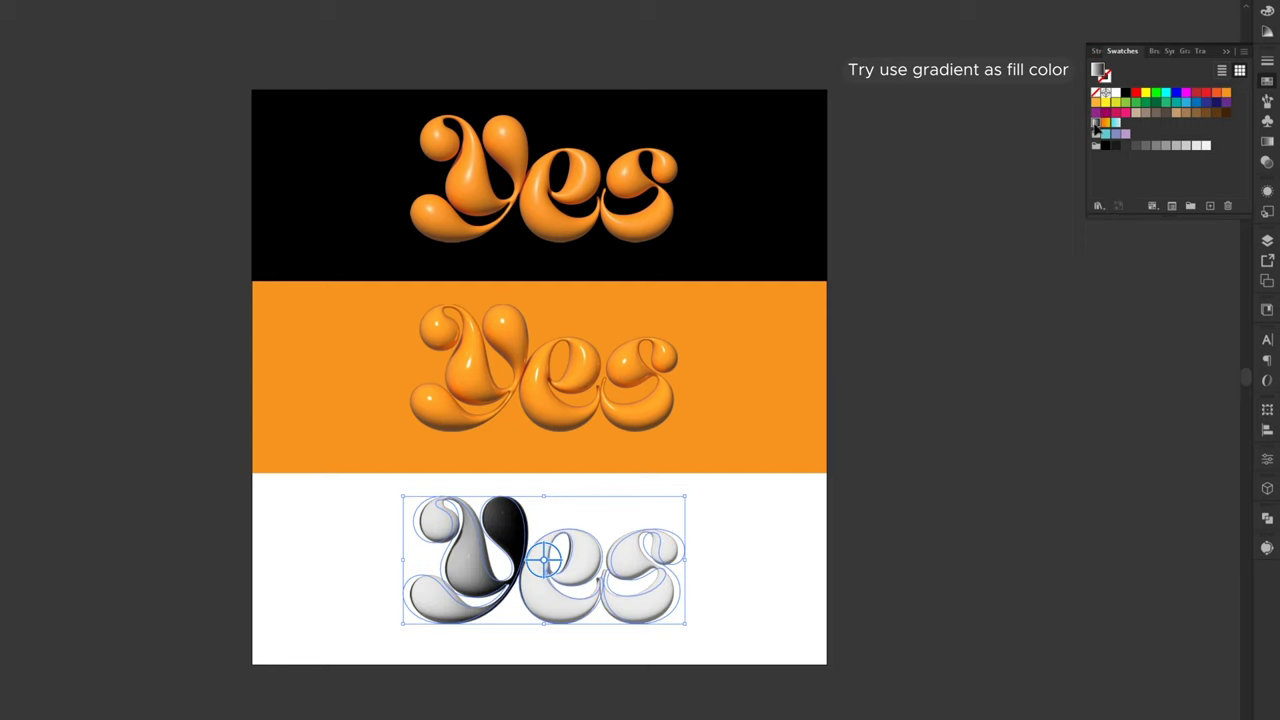
pyautogui.click(1098, 205)
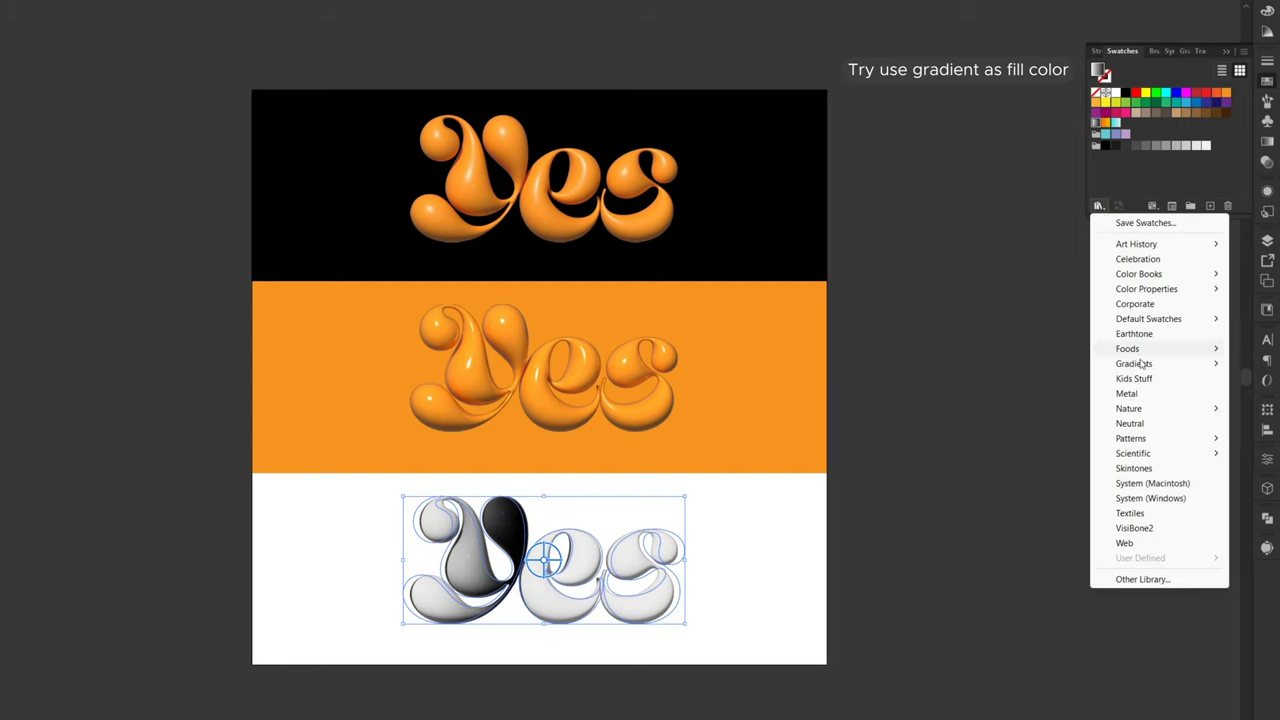
pyautogui.moveTo(1133, 364)
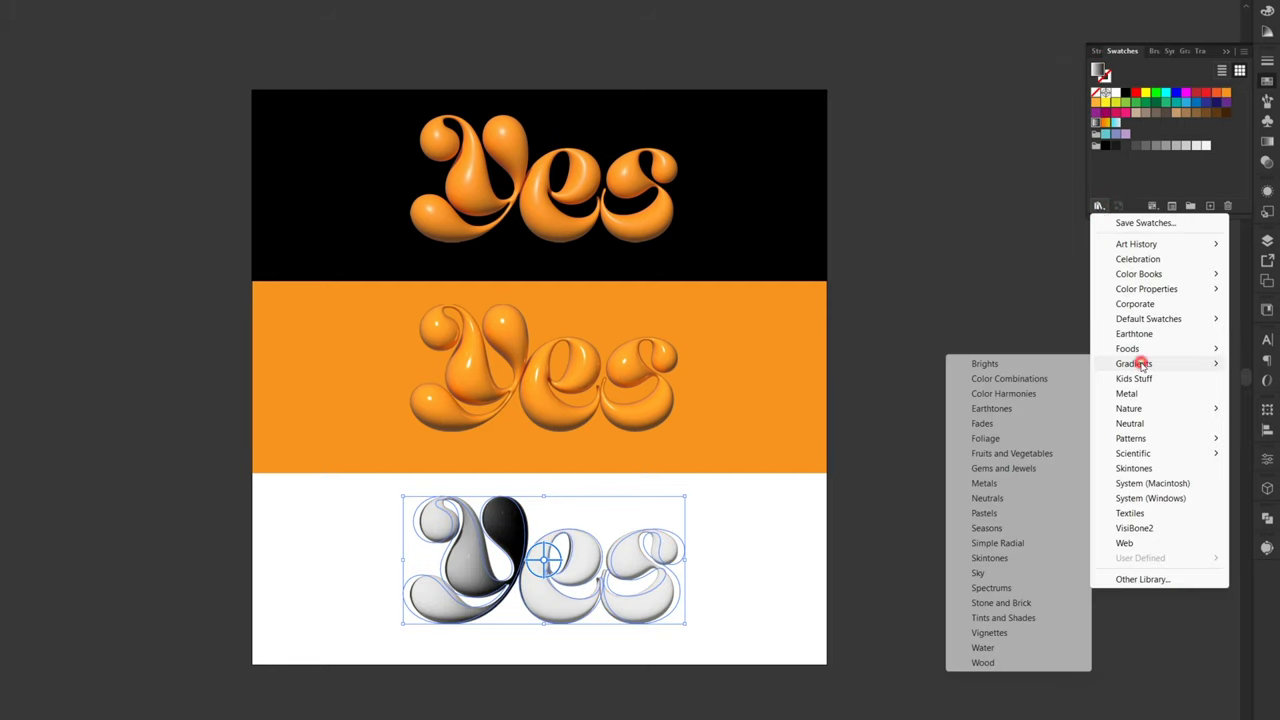
pyautogui.click(1060, 393)
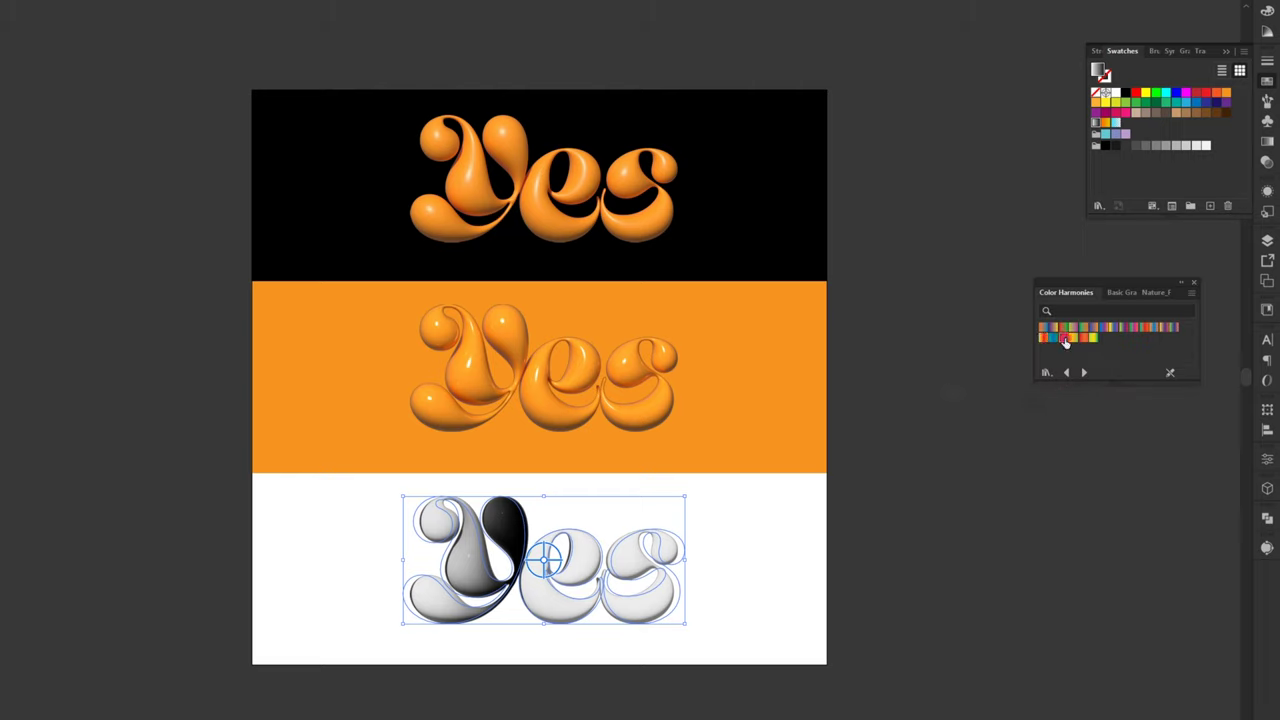
pyautogui.click(1068, 339)
pyautogui.click(1054, 340)
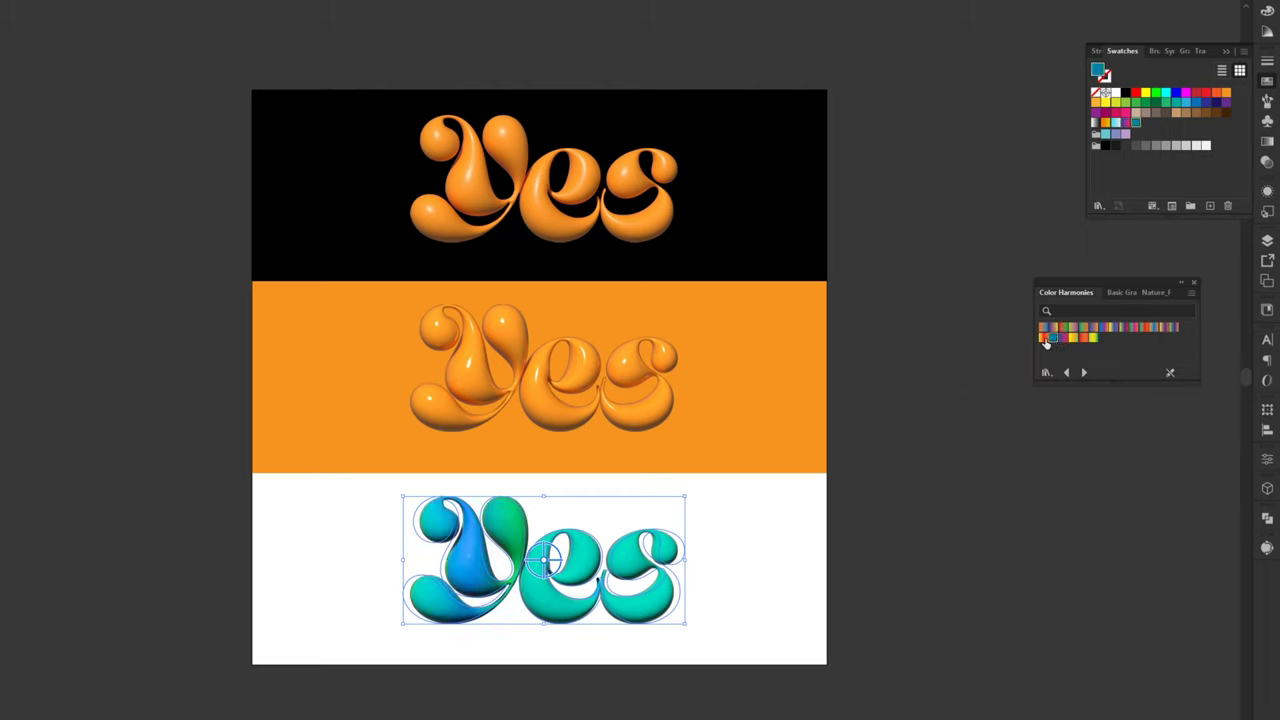
pyautogui.click(1043, 339)
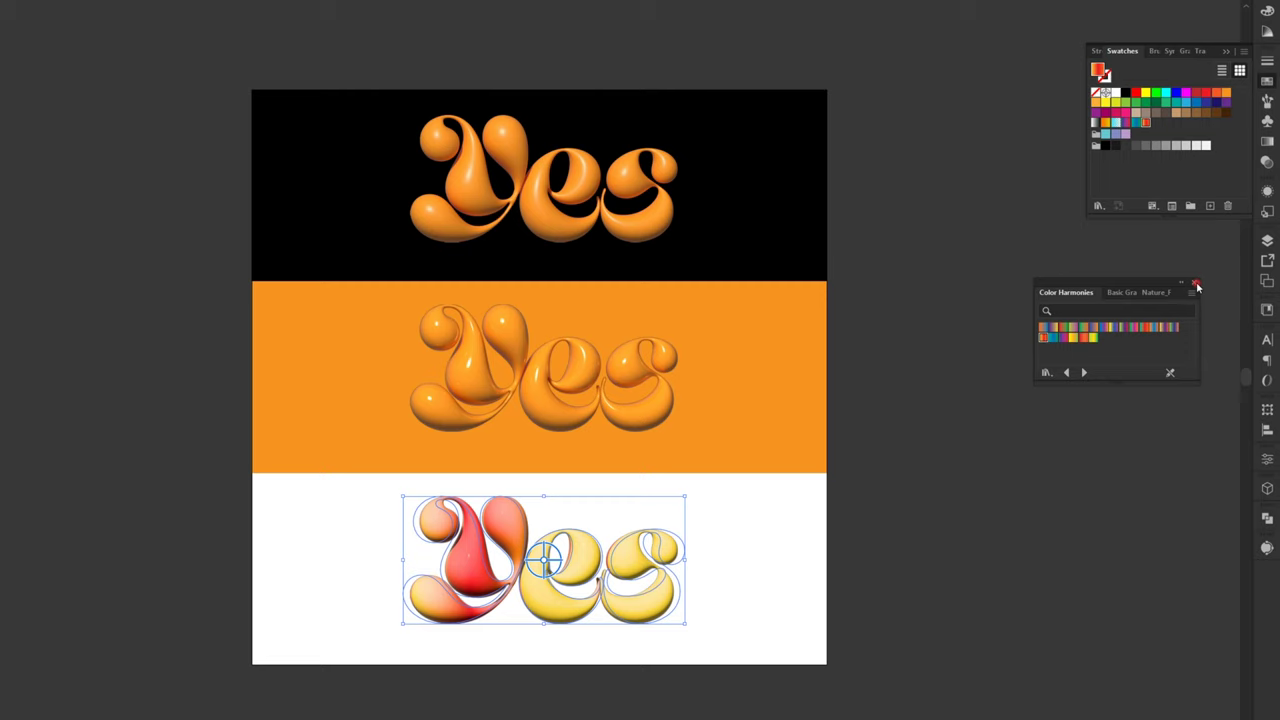
pyautogui.click(1197, 285)
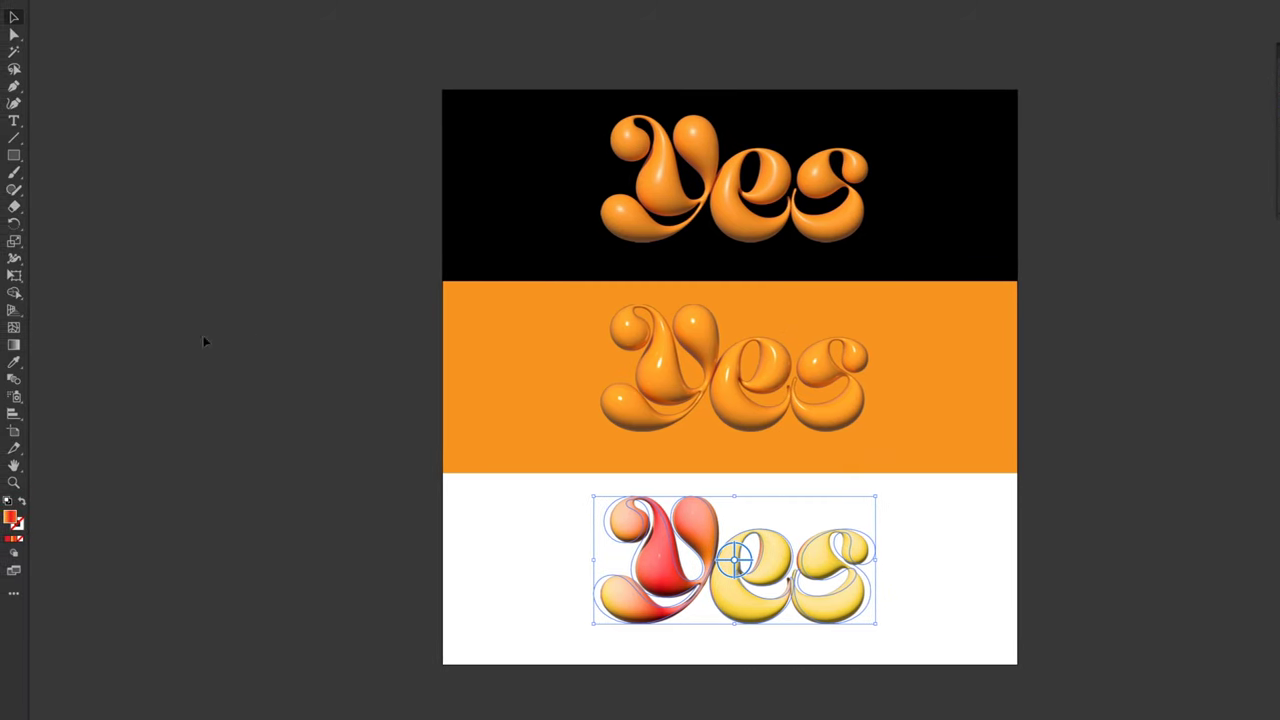
# Redirect the gradient diagonally across all three letters, from the upper left of the Y to the lower right of the s.
pyautogui.click(14, 347)
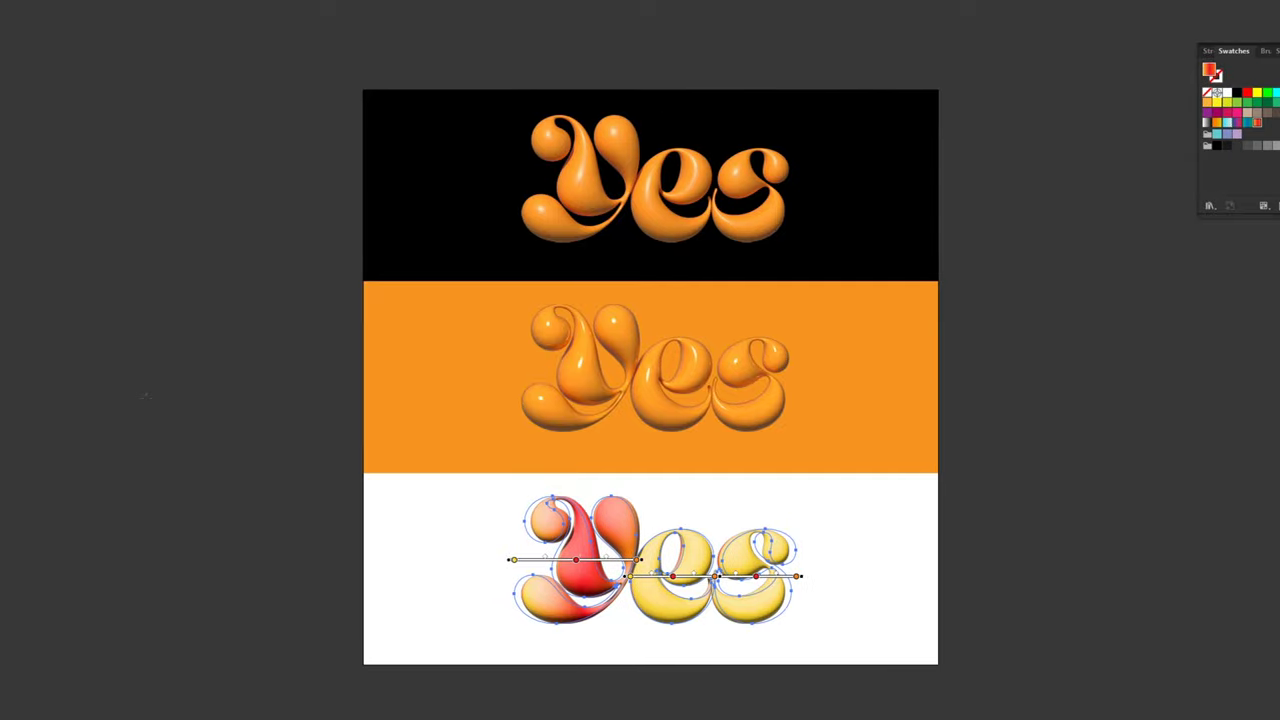
pyautogui.moveTo(448, 496); pyautogui.dragTo(673, 611)
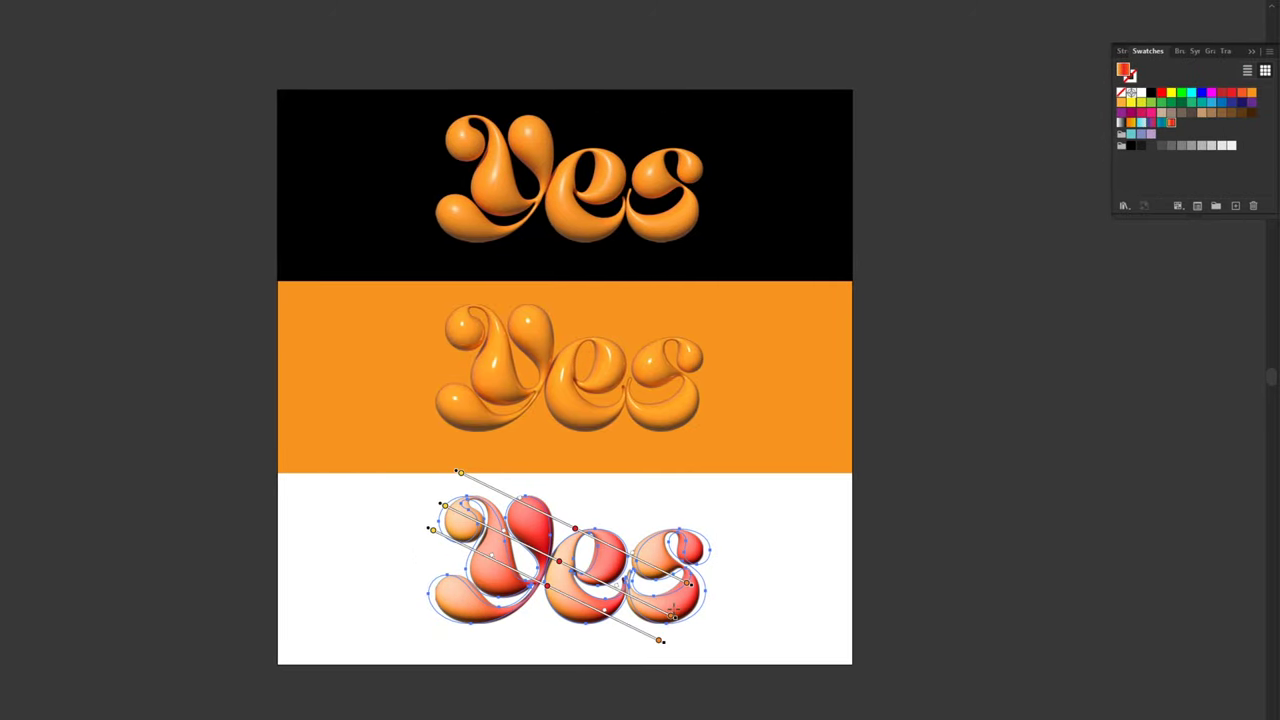
pyautogui.press('v')
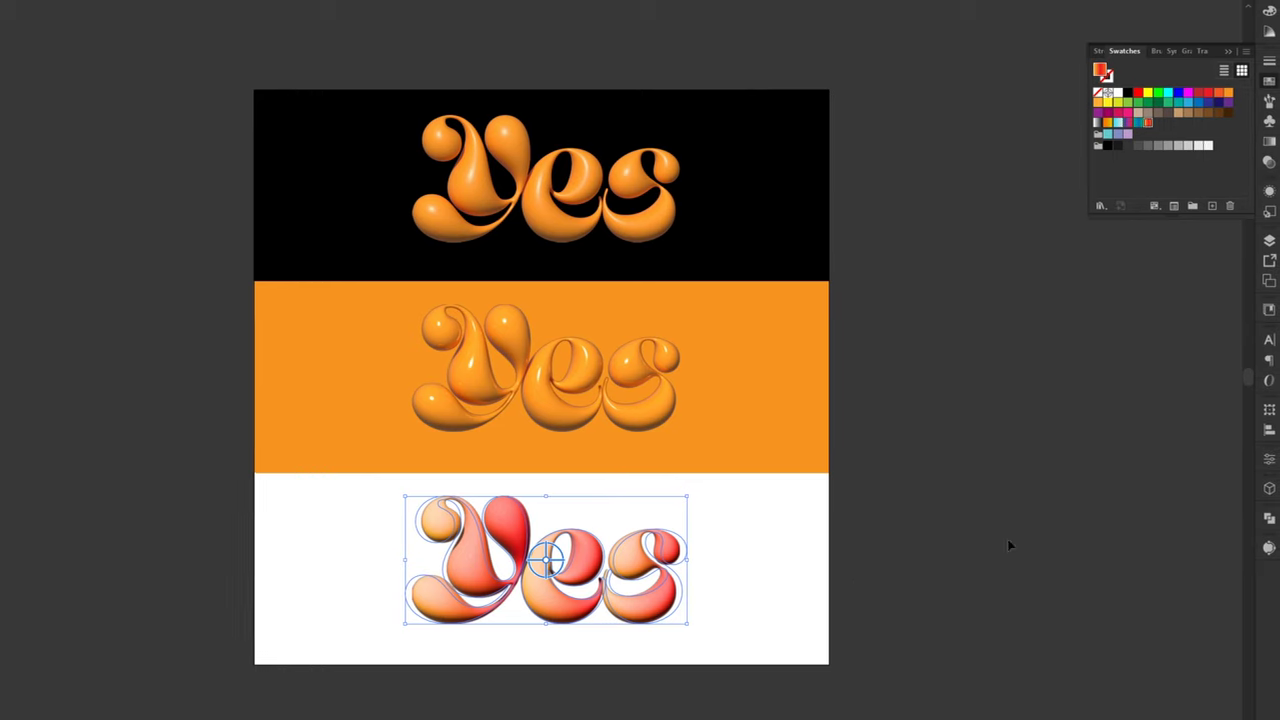
# Render the gradient-filled lettering with ray tracing and close the 3D settings.
pyautogui.click(1266, 489)
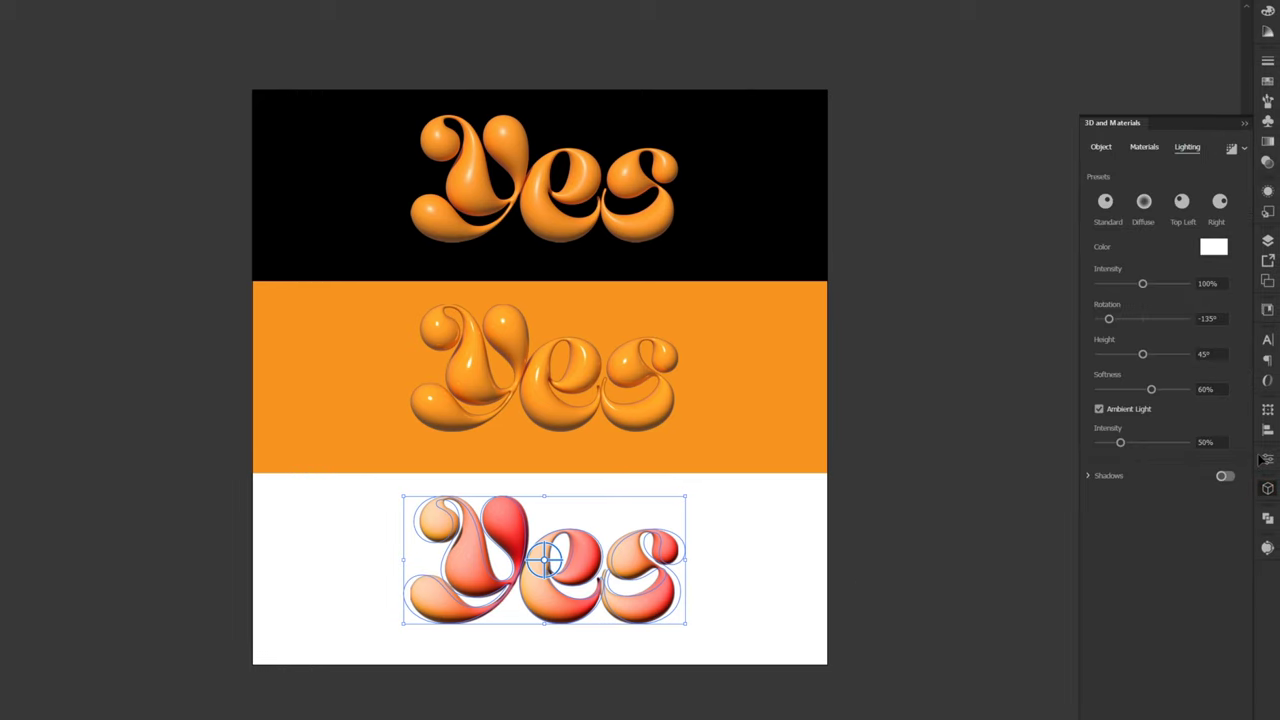
pyautogui.click(1231, 149)
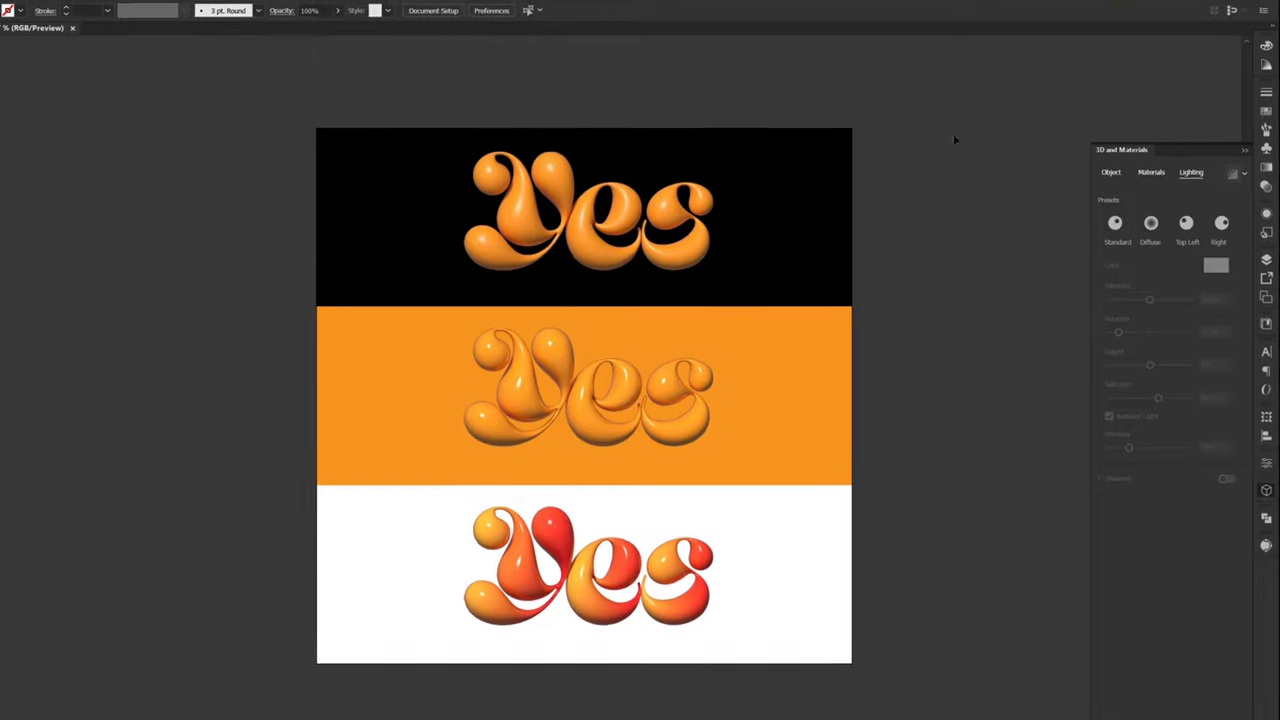
pyautogui.click(1245, 141)
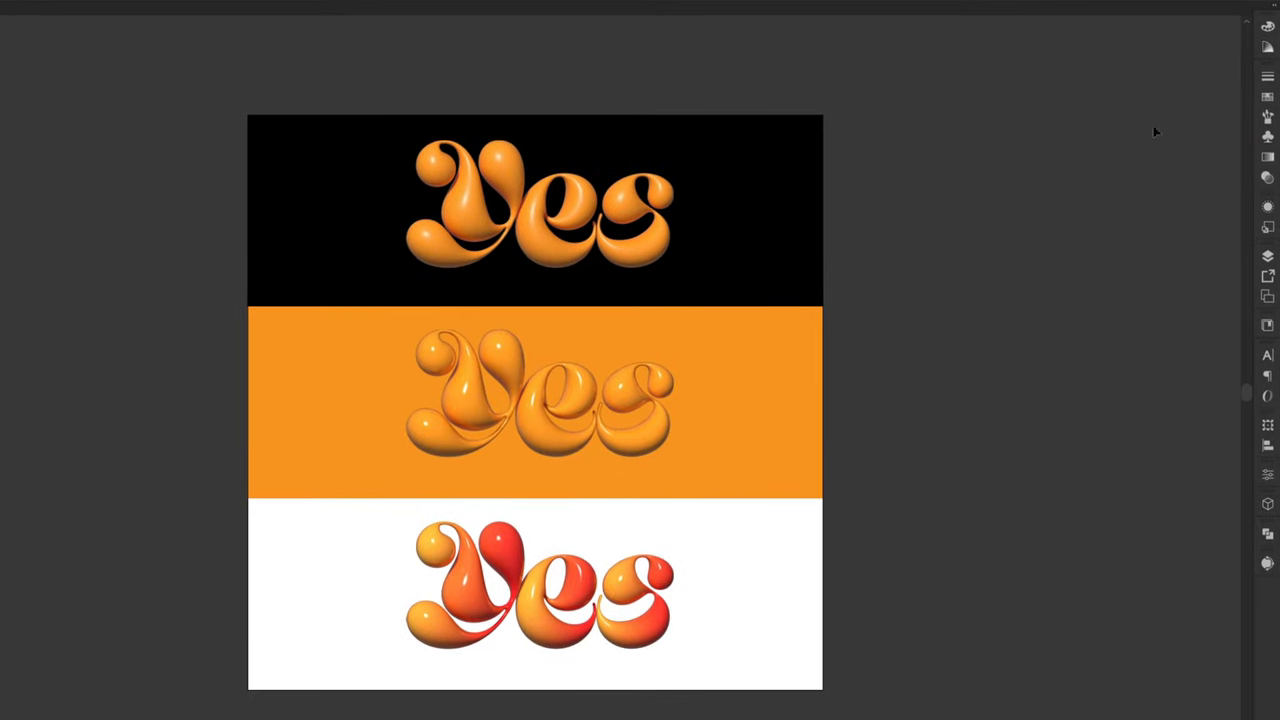
# Save the appearance of the lettering on the orange band as a new graphic style.
pyautogui.click(141, 10)
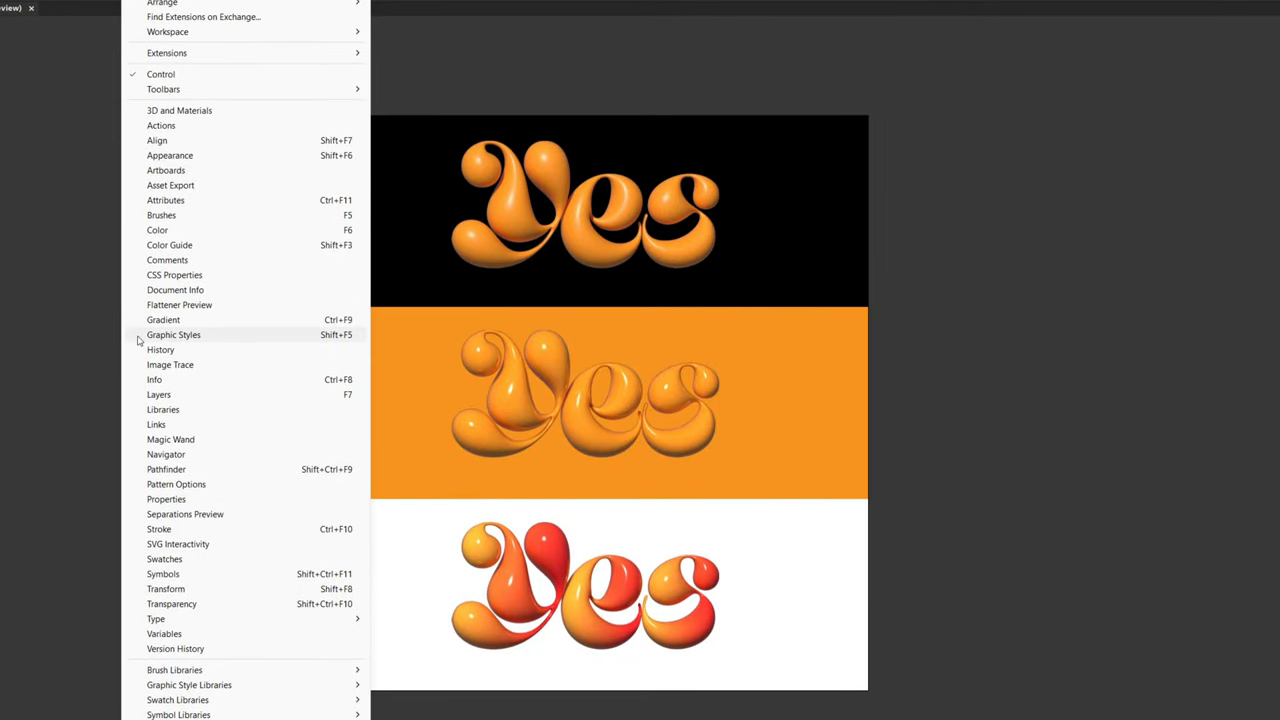
pyautogui.click(139, 340)
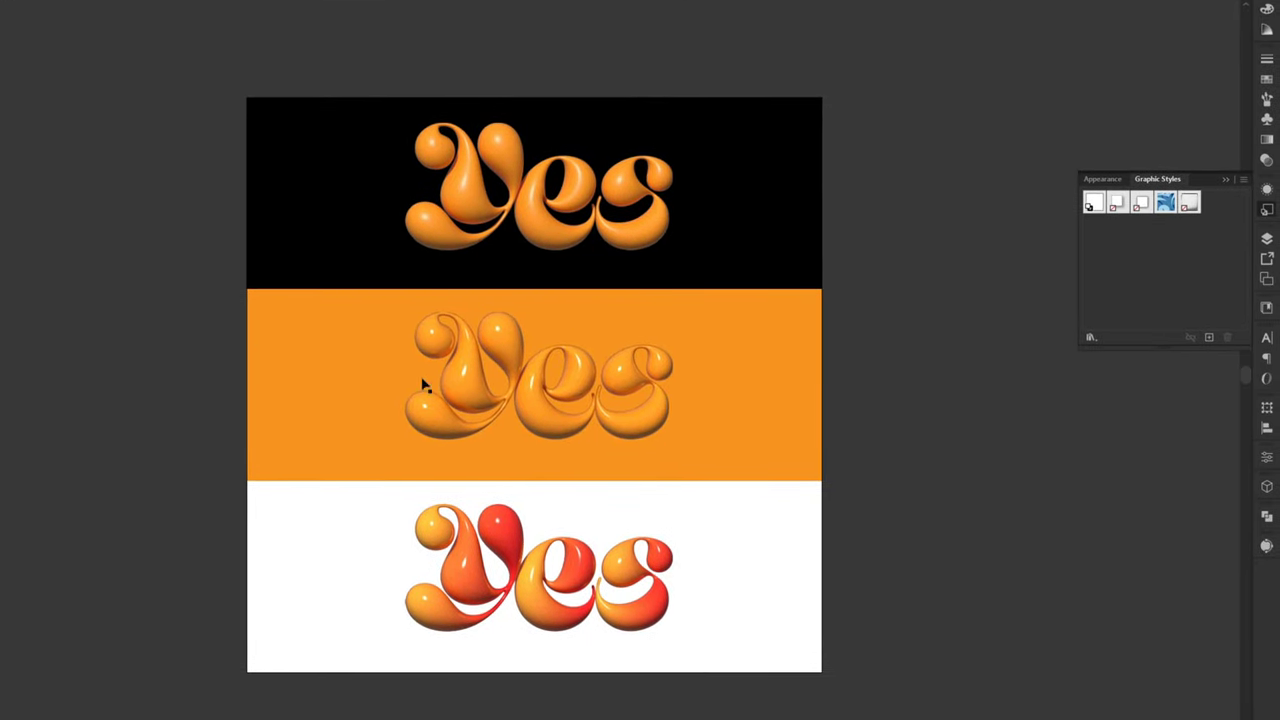
pyautogui.click(463, 392)
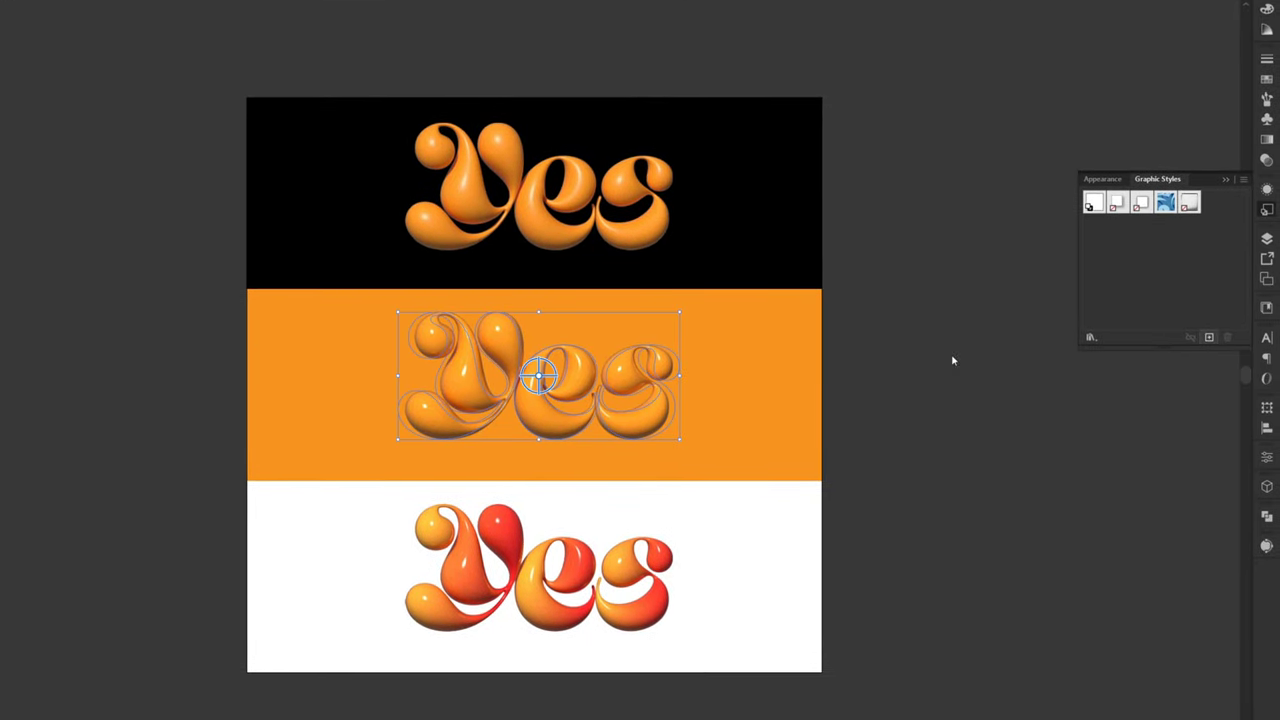
pyautogui.click(1210, 339)
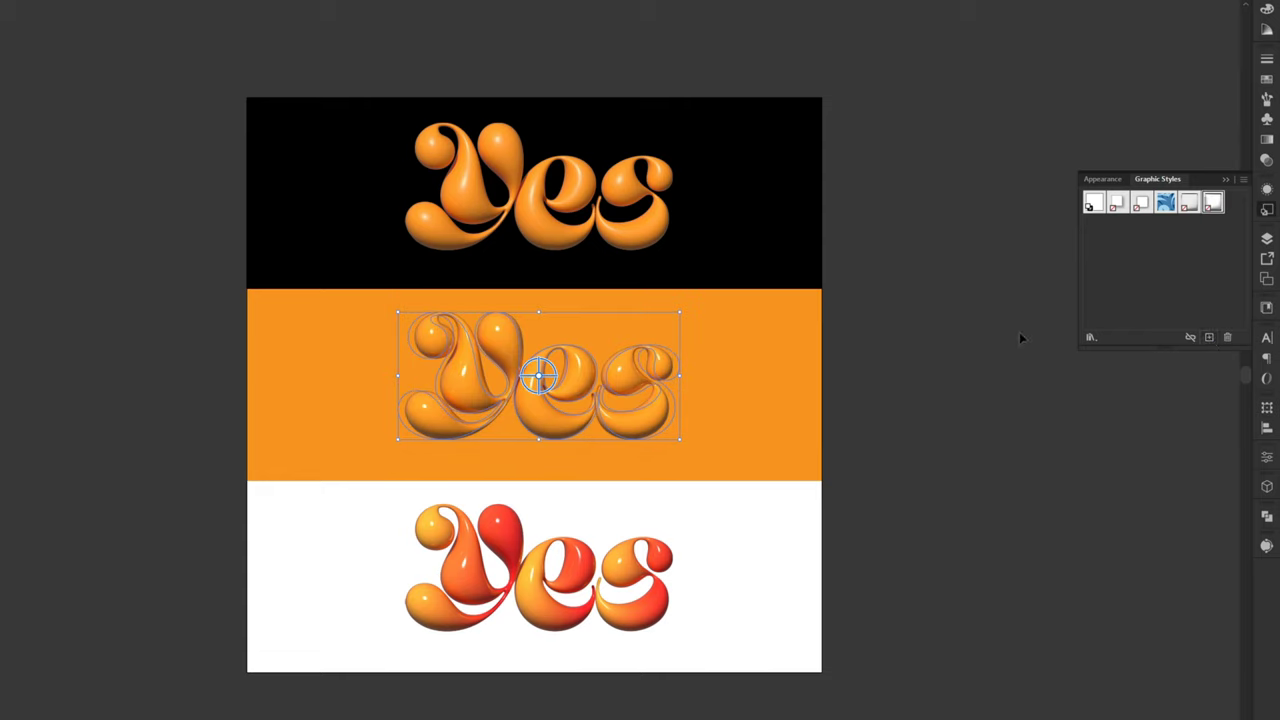
pyautogui.click(904, 328)
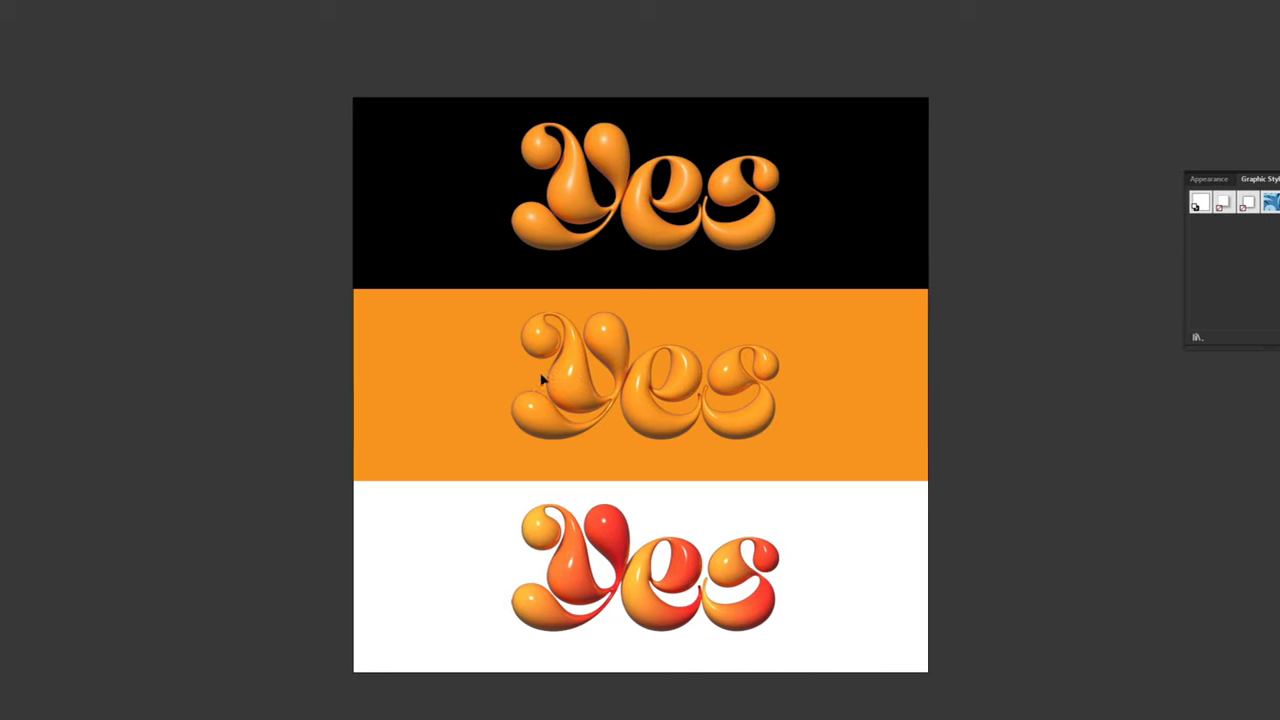
# Add a second 1000 × 1000 pt artboard beside the existing one.
pyautogui.click(15, 432)
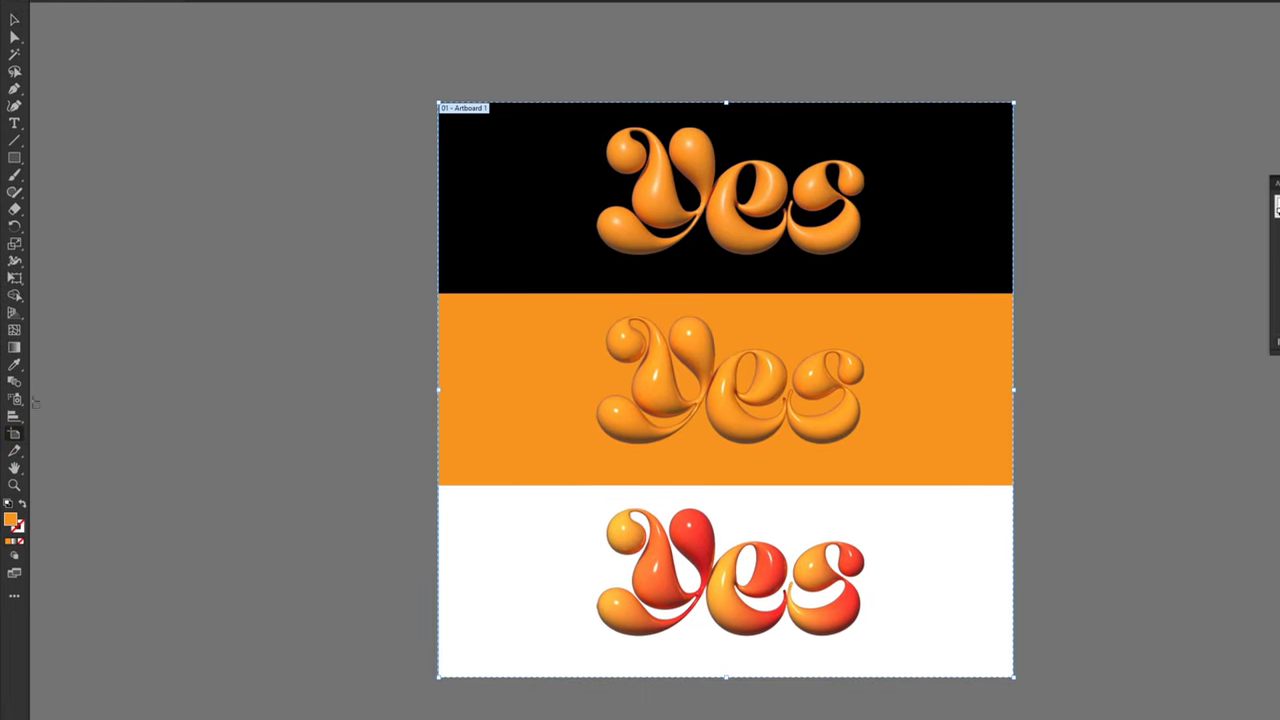
pyautogui.click(199, 12)
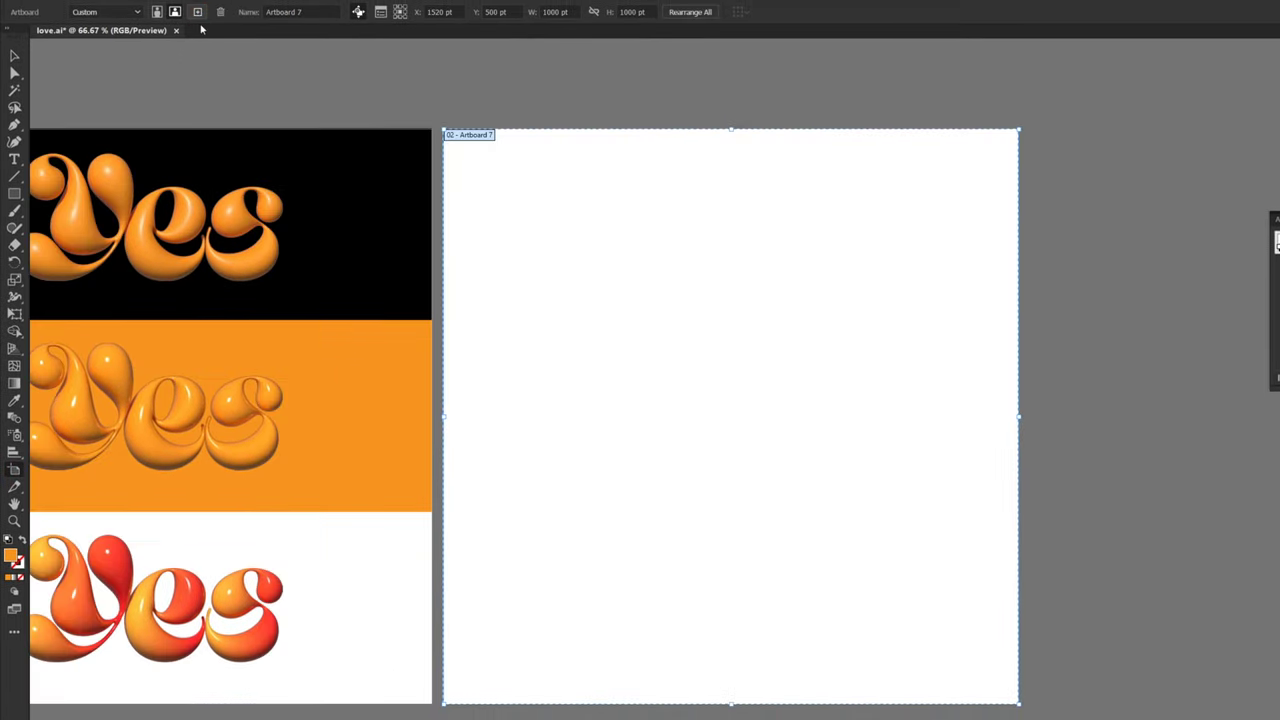
pyautogui.moveTo(215, 292); pyautogui.dragTo(418, 302)
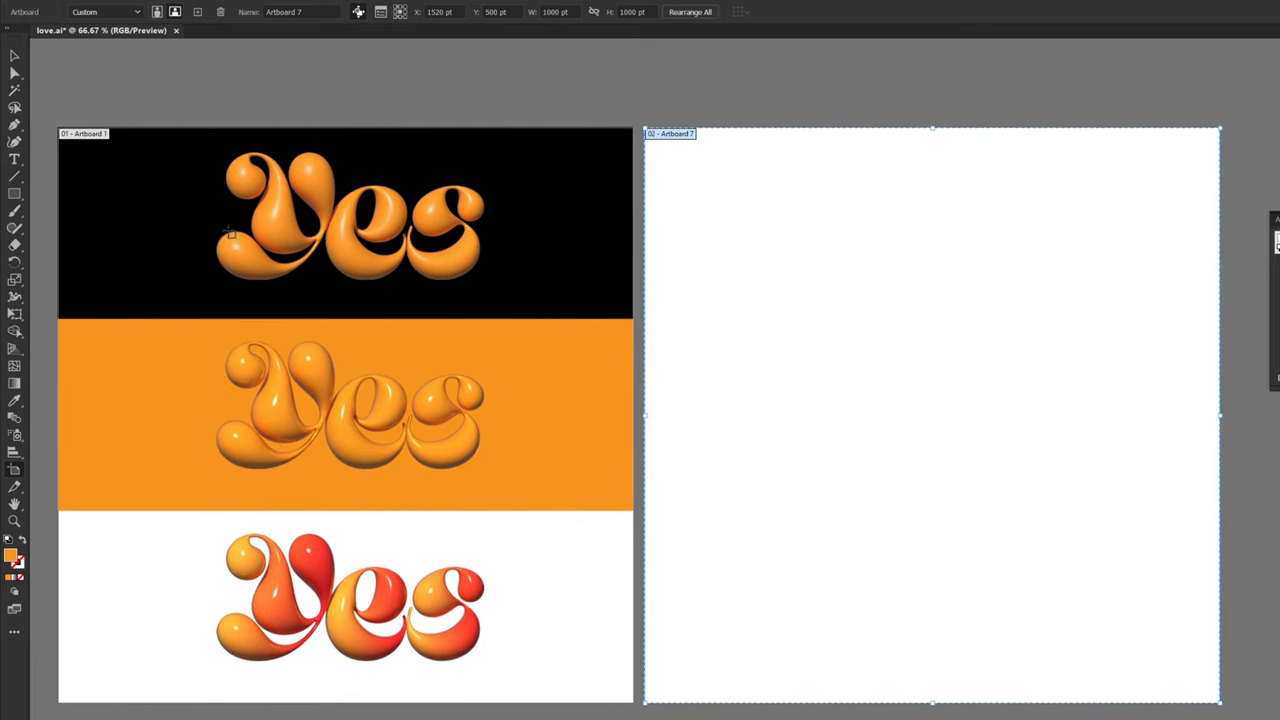
# Add the text "Love" on the new artboard and set its font to Yink.
pyautogui.click(14, 158)
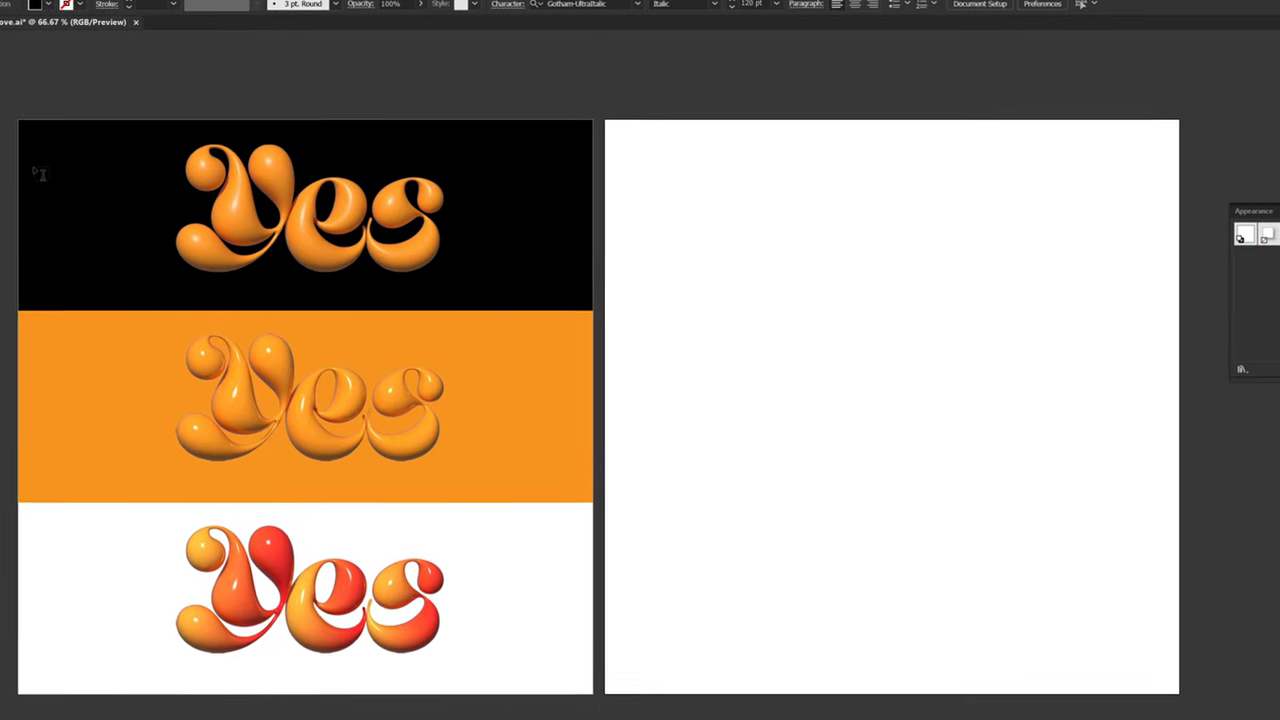
pyautogui.click(592, 369)
pyautogui.write('Love')
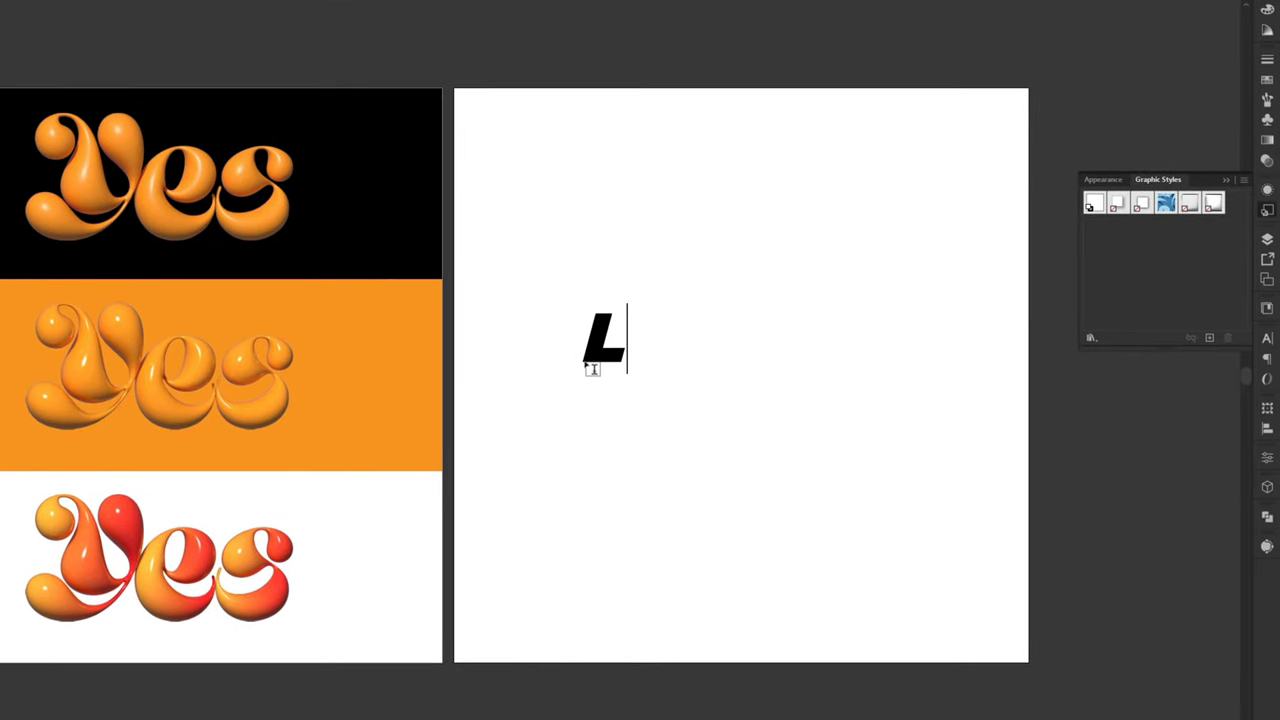
pyautogui.press('Escape')
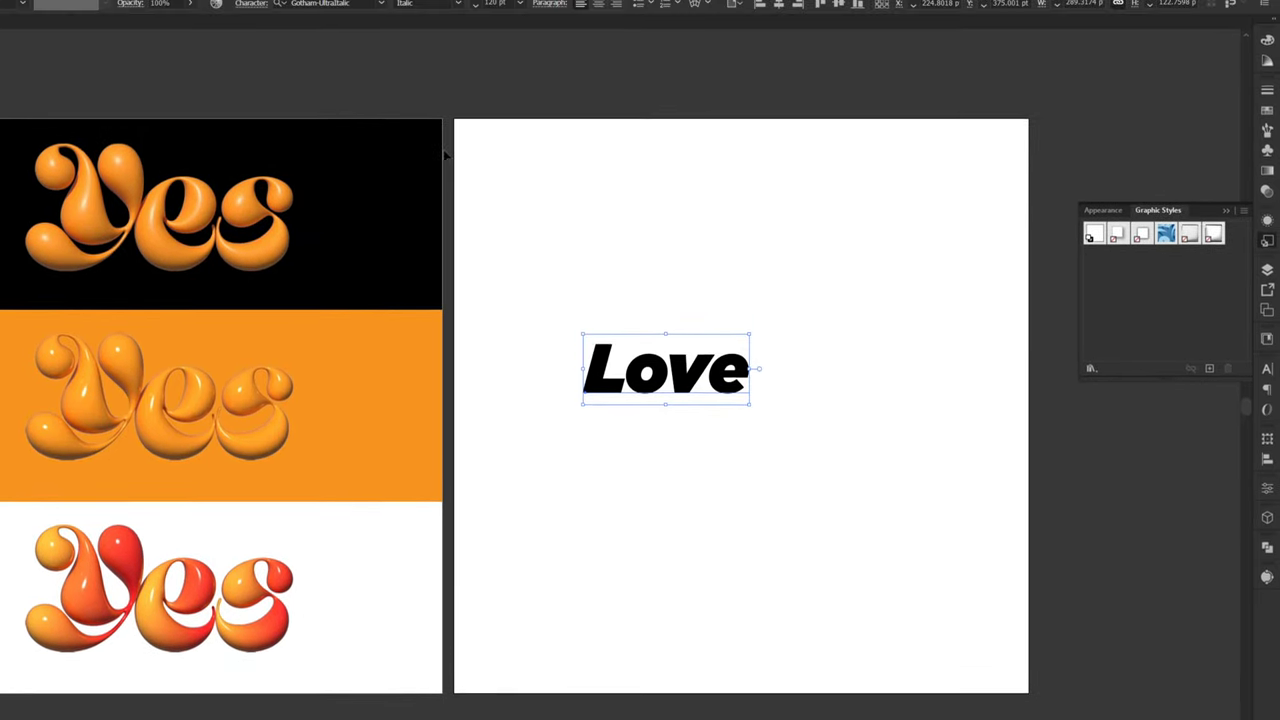
pyautogui.click(359, 14)
pyautogui.write('yi')
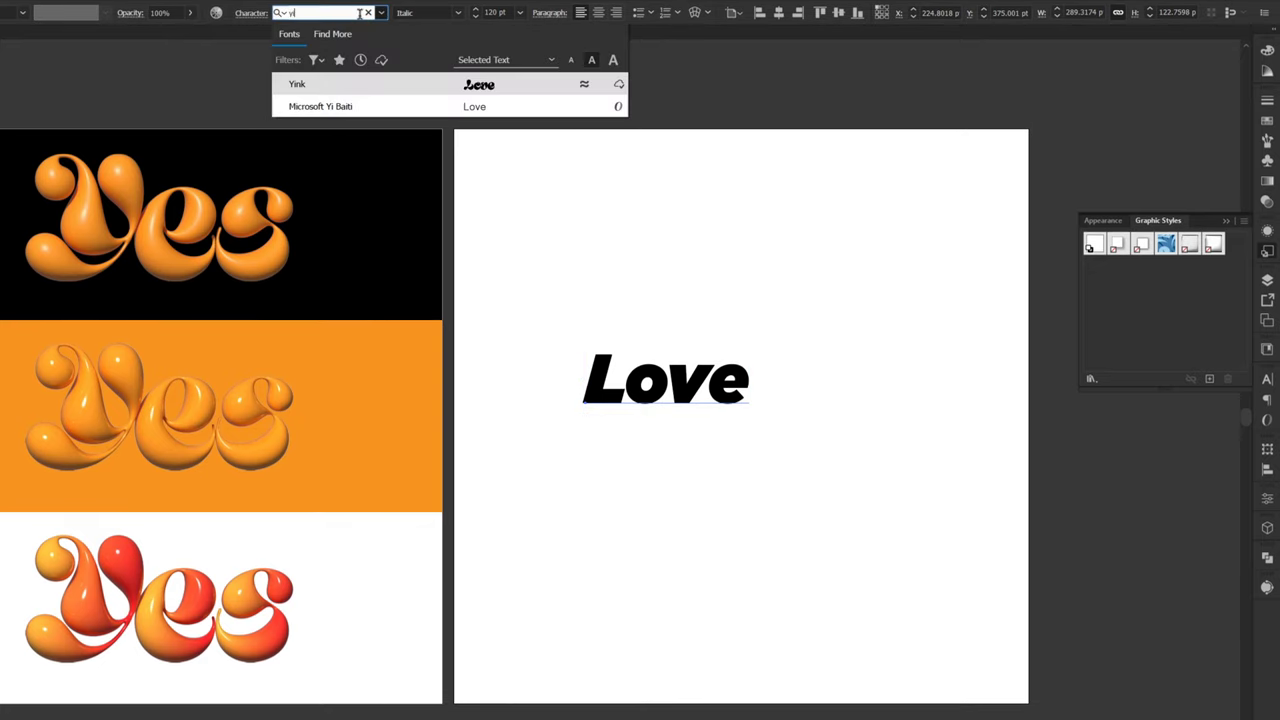
pyautogui.click(434, 85)
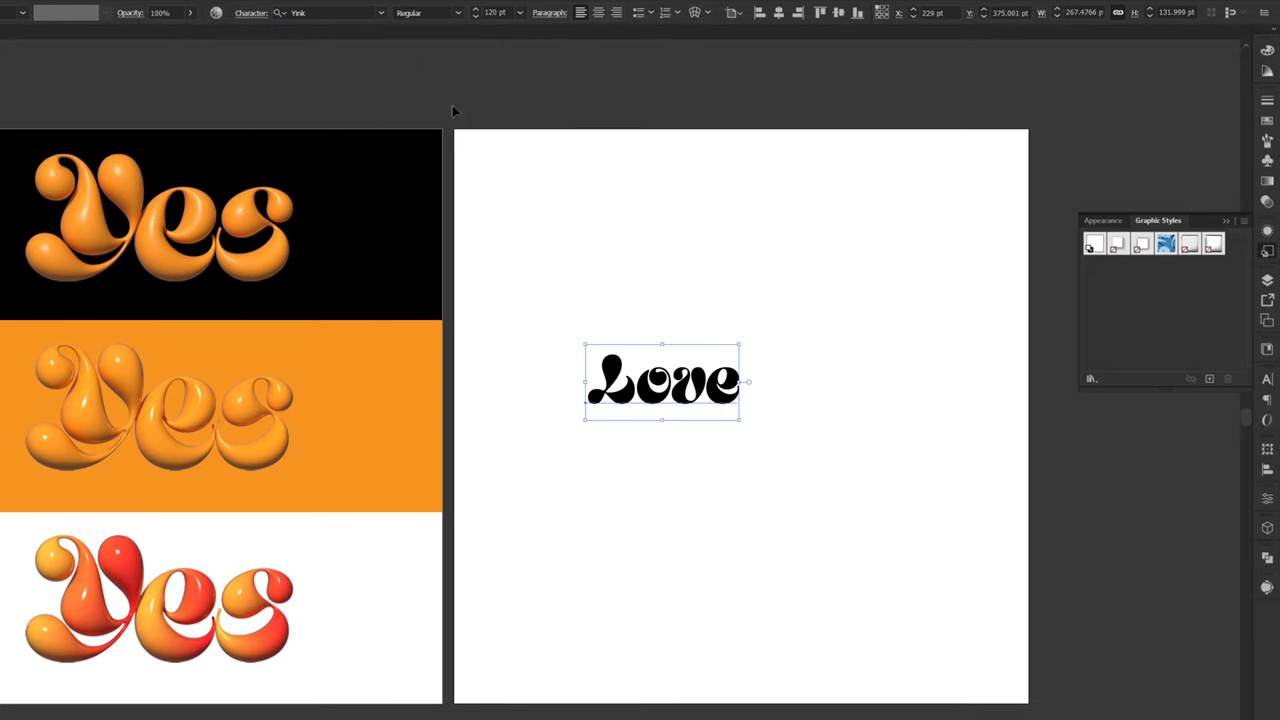
# Convert the "Love" text to outlines and enlarge it to about 889 pt wide across the new artboard.
pyautogui.rightClick(678, 396)
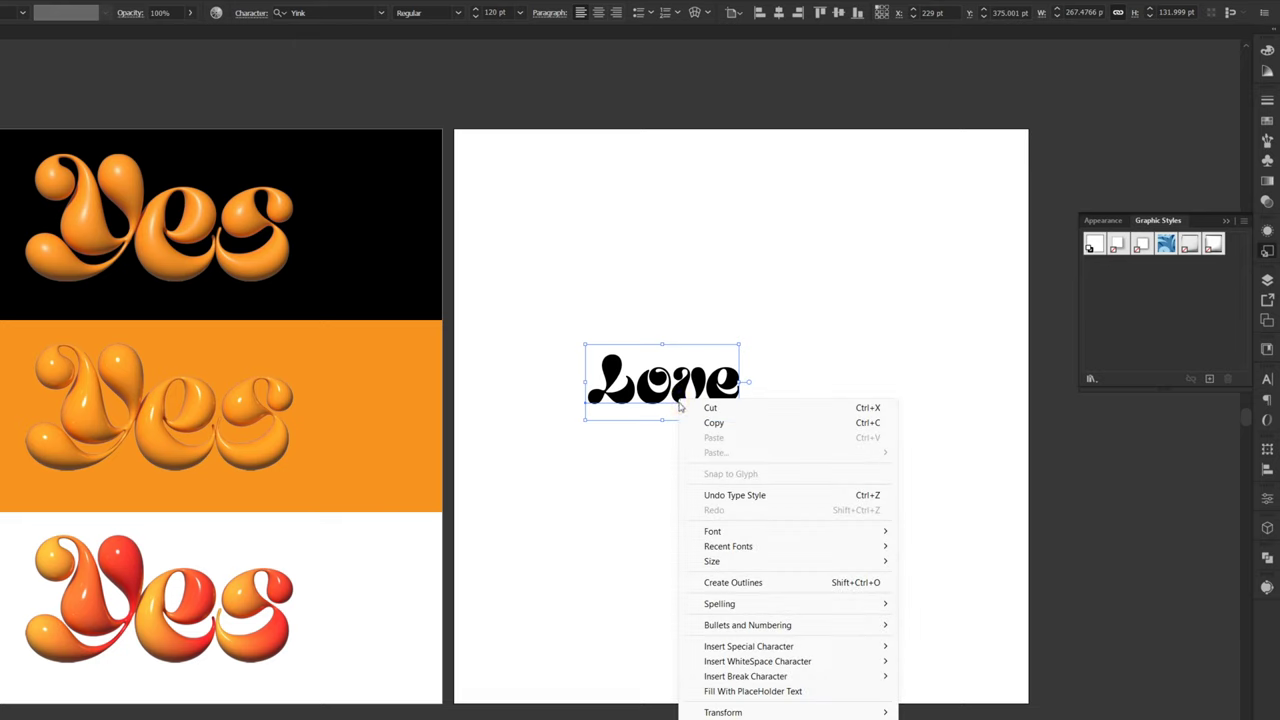
pyautogui.click(697, 583)
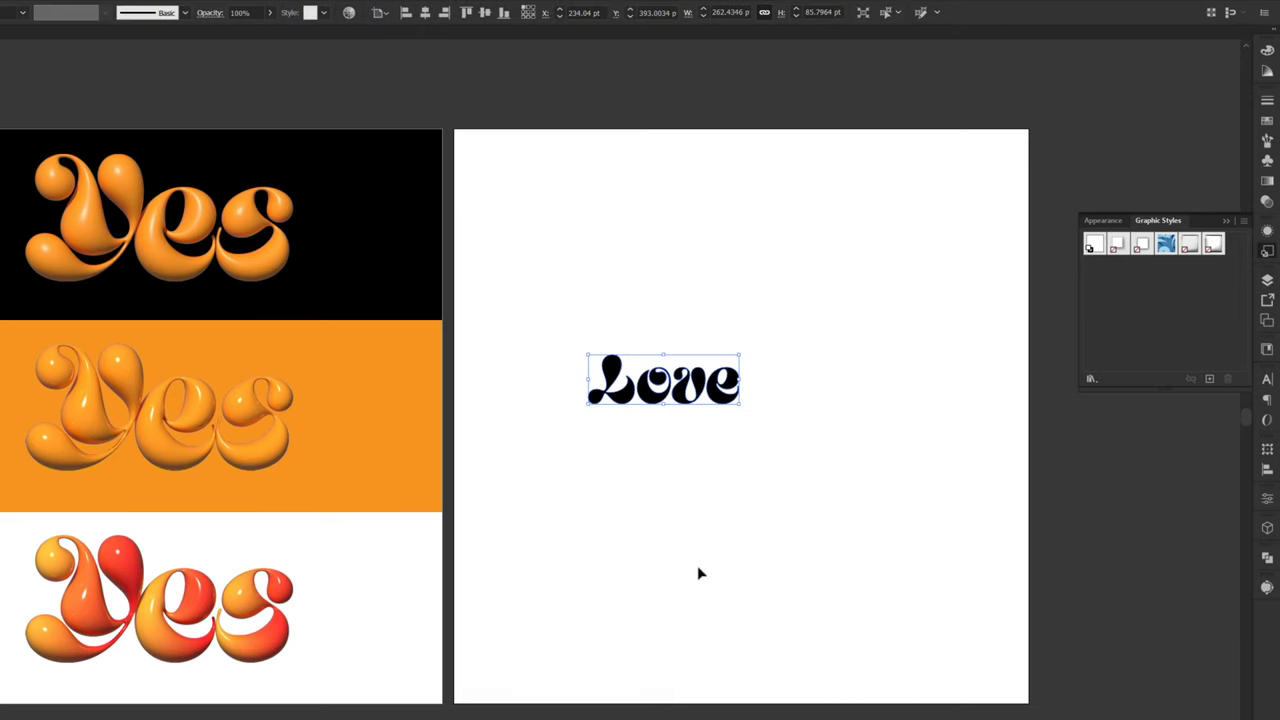
pyautogui.moveTo(741, 405); pyautogui.dragTo(970, 572)
pyautogui.moveTo(590, 355); pyautogui.dragTo(474, 221)
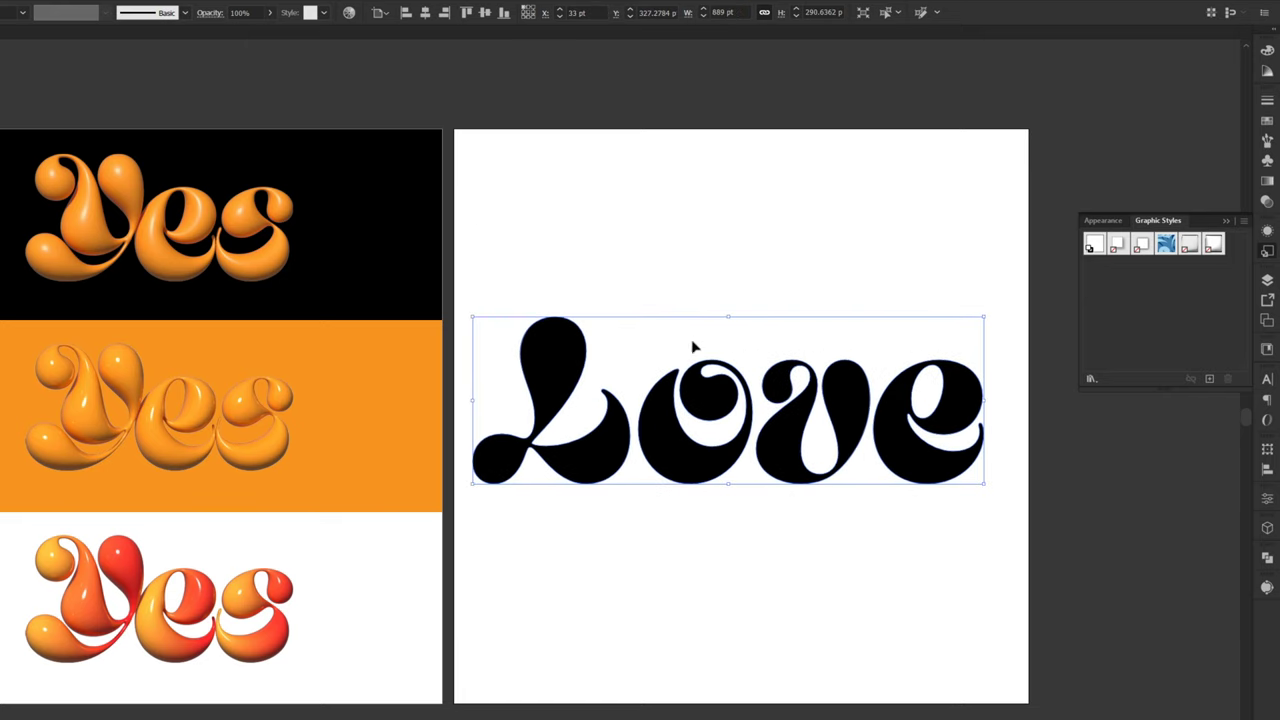
# Ungroup the outlined letters and move the v and e directly beneath the L and o.
pyautogui.rightClick(795, 400)
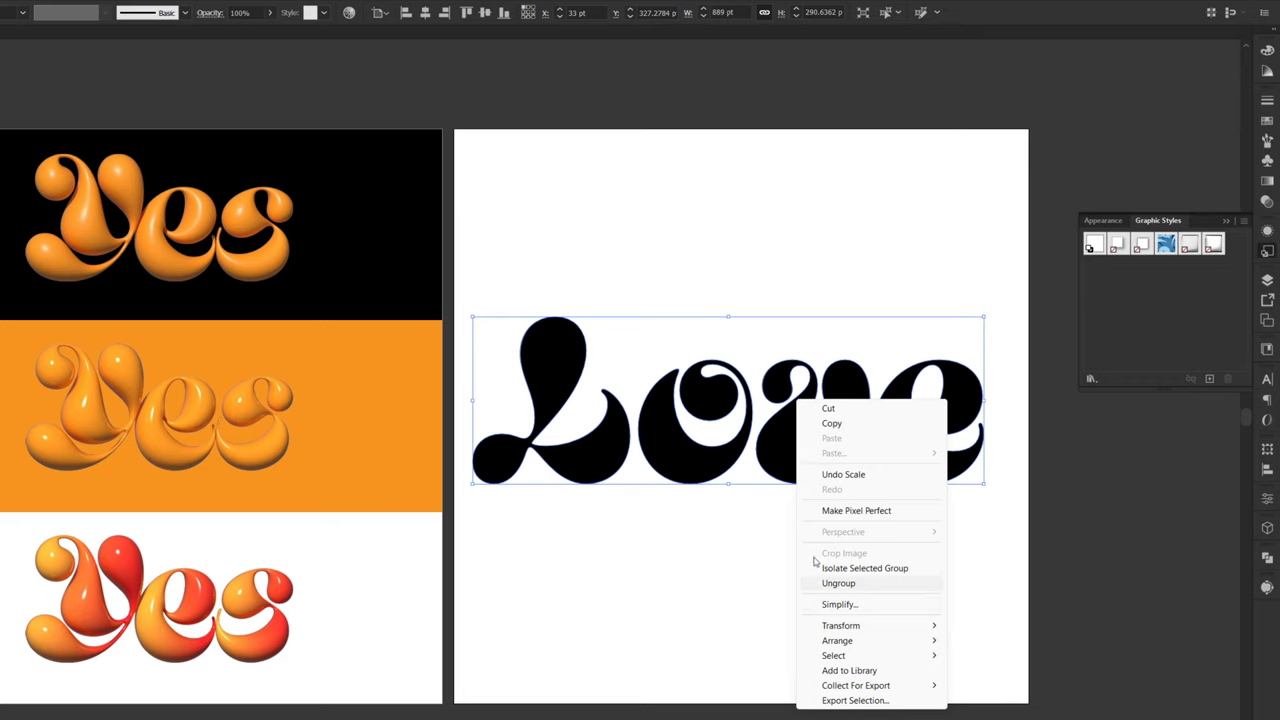
pyautogui.click(836, 583)
pyautogui.click(839, 587)
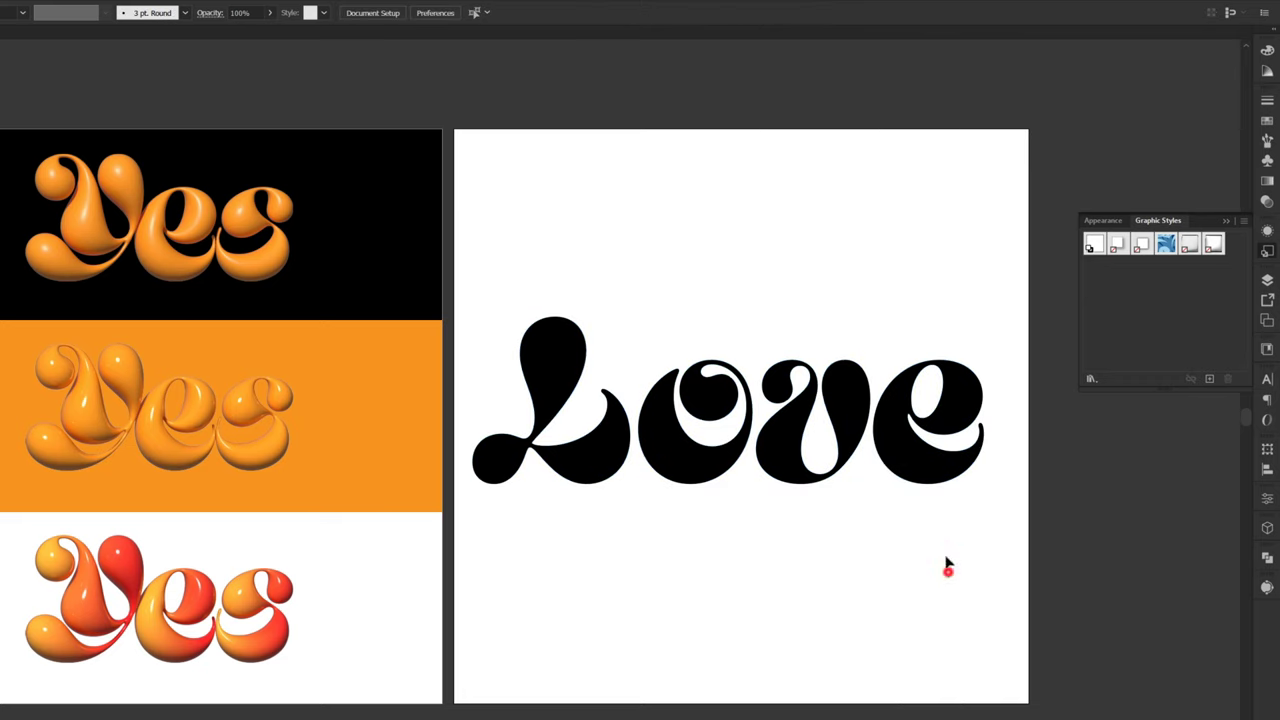
pyautogui.moveTo(948, 566); pyautogui.dragTo(560, 535)
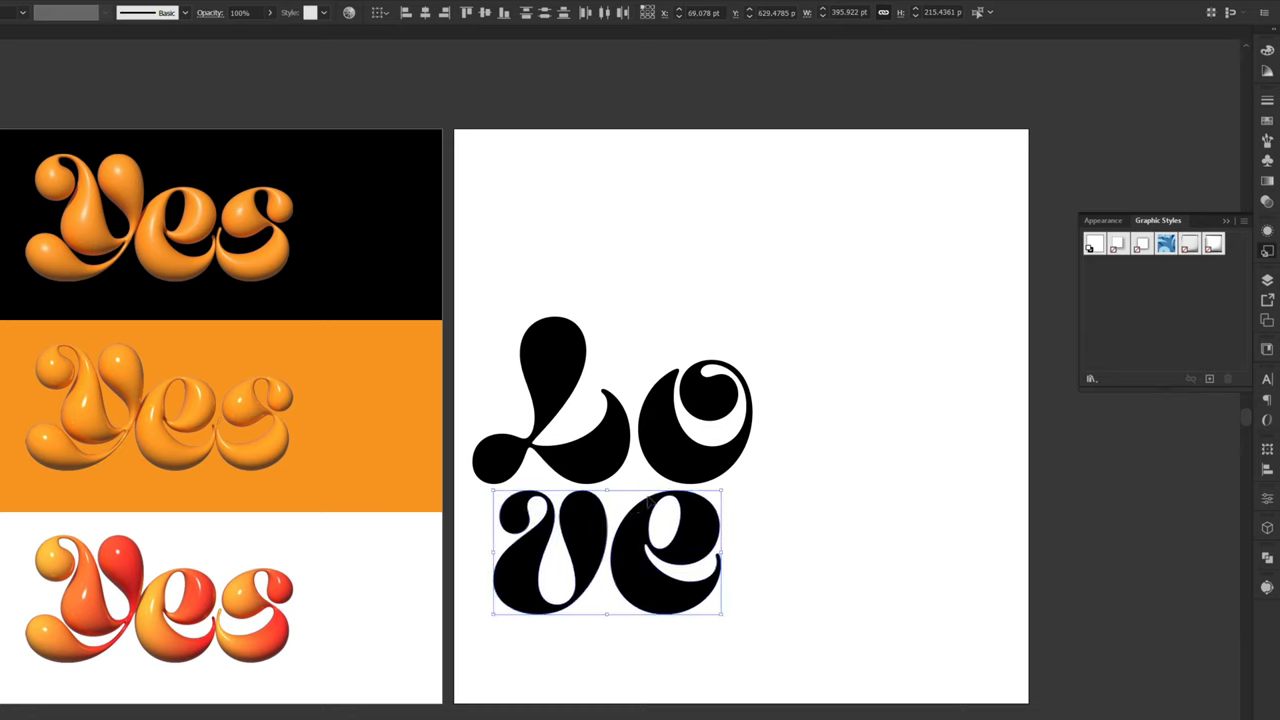
# Nudge the o to the left so it sits against the L.
pyautogui.click(720, 470)
pyautogui.press('Left')
pyautogui.press('Left')
pyautogui.press('Left')
pyautogui.press('Left')
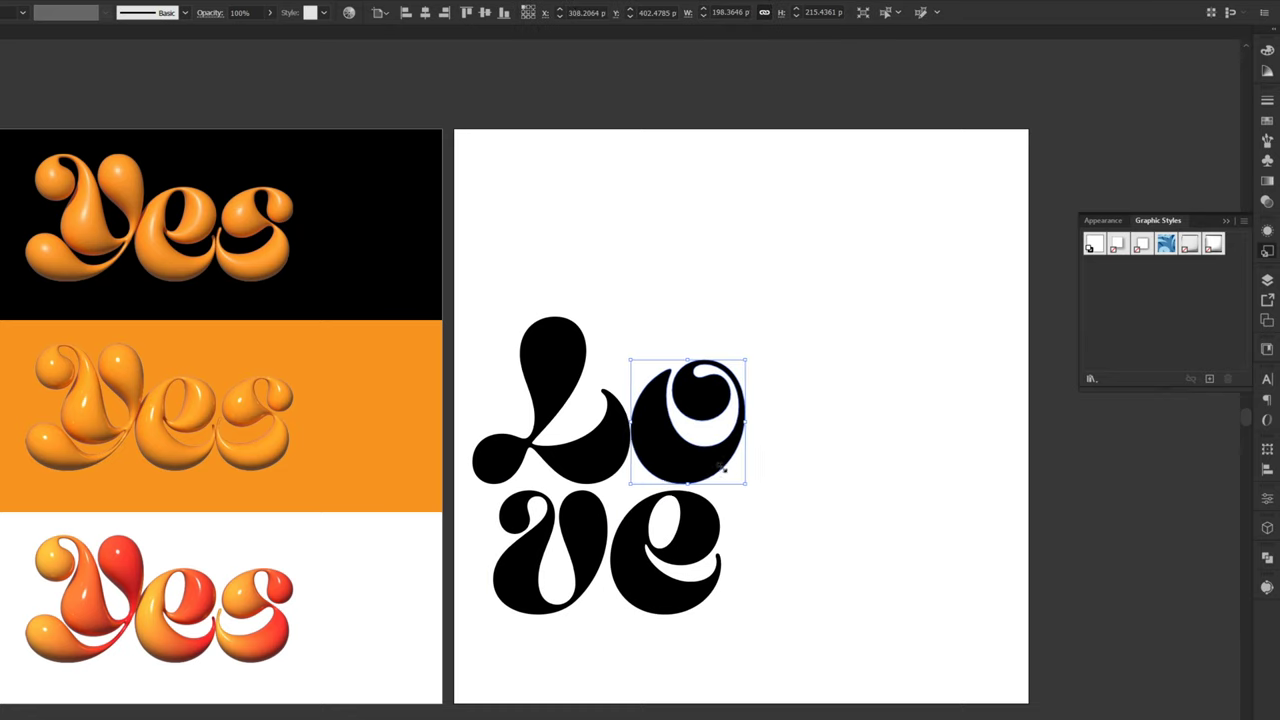
pyautogui.click(771, 505)
# Nudge the e to the right to widen its gap from the v.
pyautogui.click(706, 531)
pyautogui.press('Right')
pyautogui.press('Right')
pyautogui.press('Right')
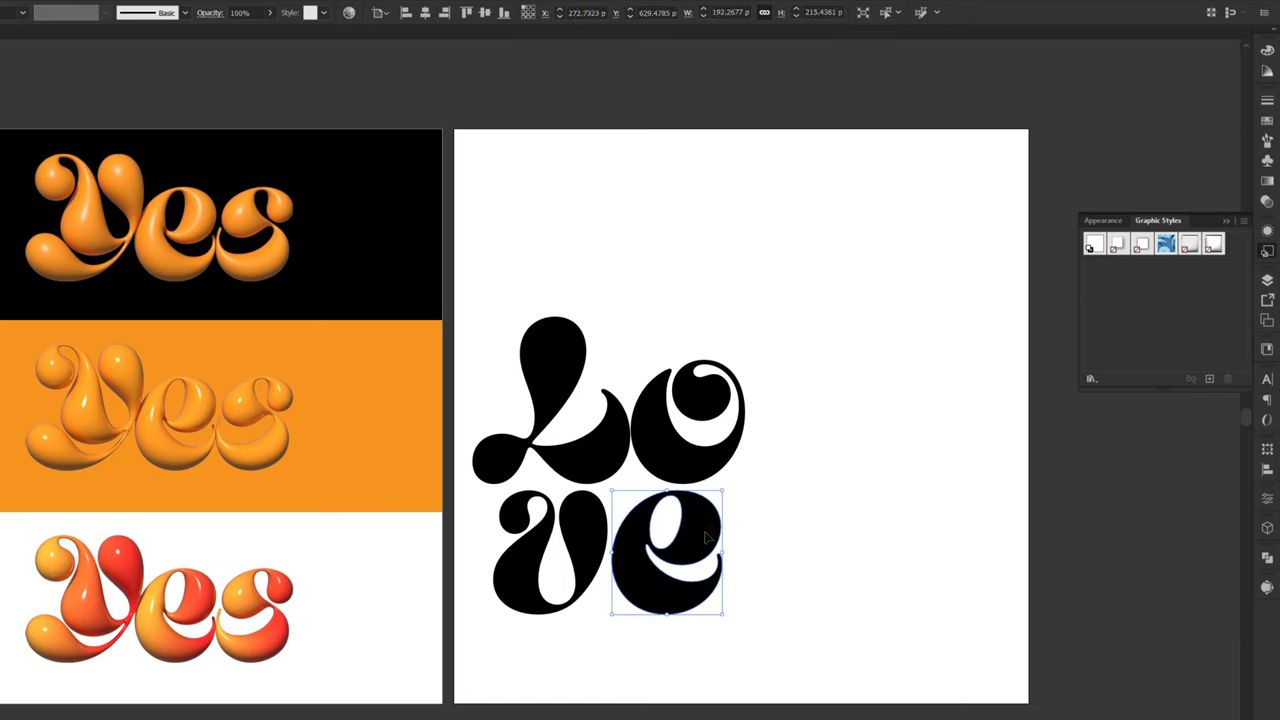
pyautogui.press('Right')
pyautogui.press('Right')
pyautogui.press('Right')
pyautogui.press('Right')
pyautogui.press('Right')
pyautogui.press('Right')
pyautogui.press('Right')
pyautogui.press('Right')
pyautogui.press('Right')
pyautogui.press('Right')
pyautogui.press('Right')
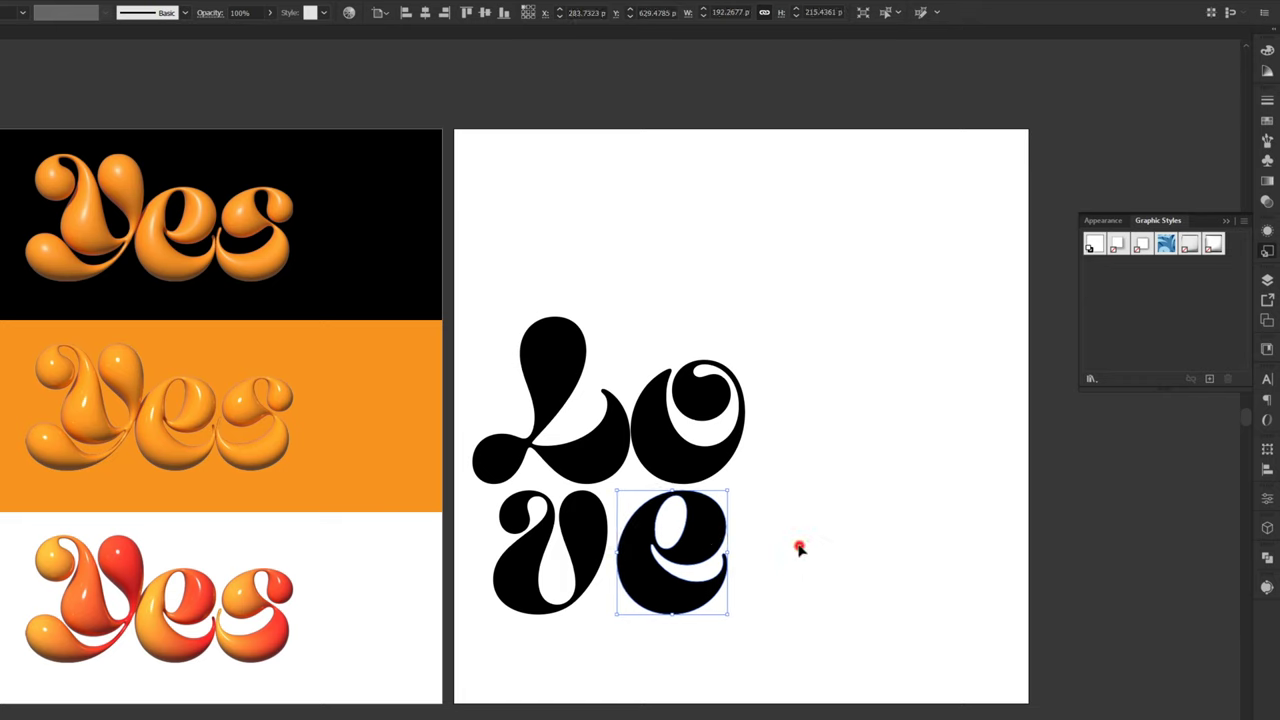
# Nudge the v and e up together until they meet the upper row of letters.
pyautogui.keyDown('shift'); pyautogui.click(549, 598); pyautogui.keyUp('shift')
pyautogui.press('Up')
pyautogui.press('Up')
pyautogui.press('Up')
pyautogui.press('Up')
pyautogui.press('Up')
pyautogui.press('Up')
pyautogui.press('Up')
pyautogui.press('Up')
pyautogui.press('Up')
pyautogui.press('Up')
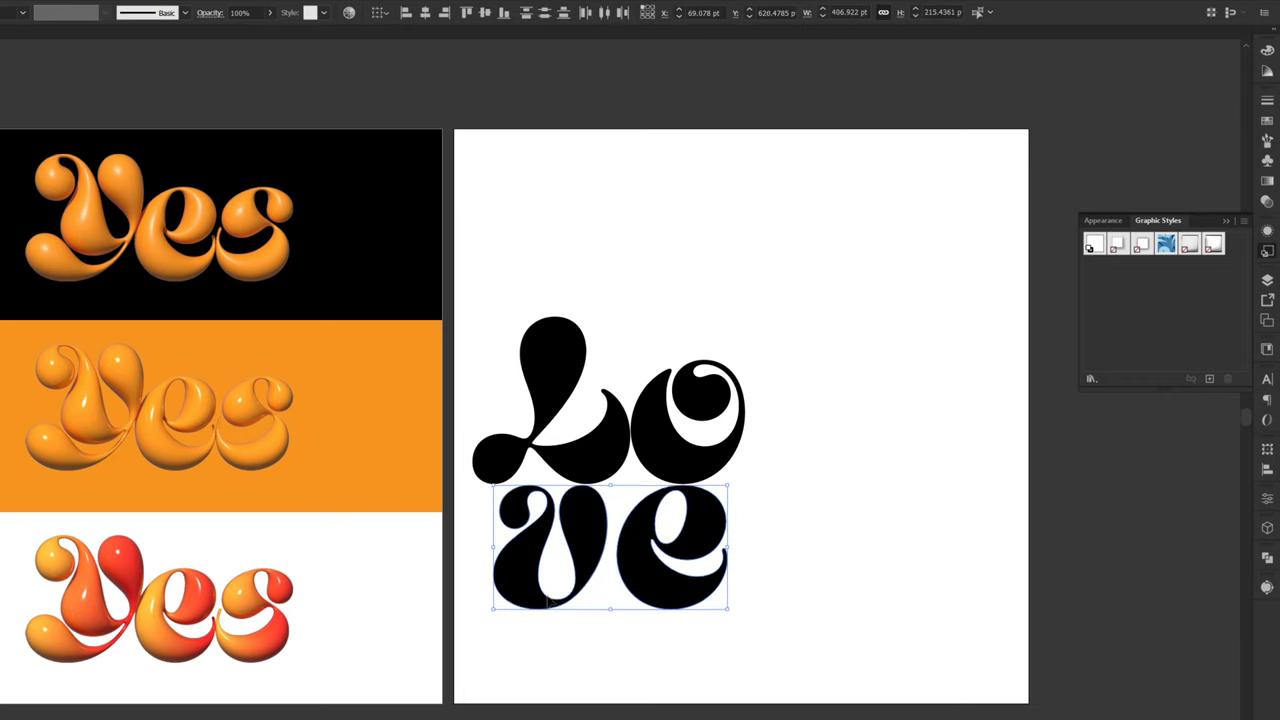
pyautogui.click(782, 651)
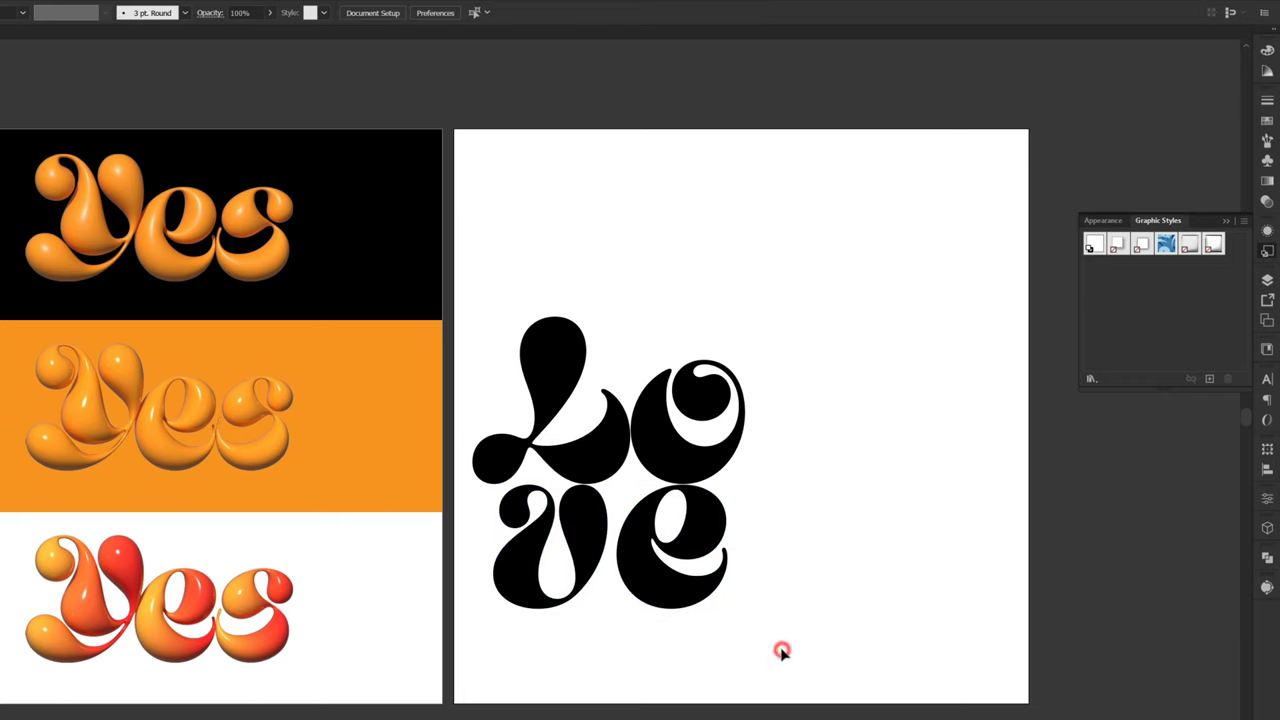
# Group the four letters, centre them on the artboard in both directions, and scale the group to about 554 × 594 pt.
pyautogui.moveTo(789, 654); pyautogui.dragTo(527, 370)
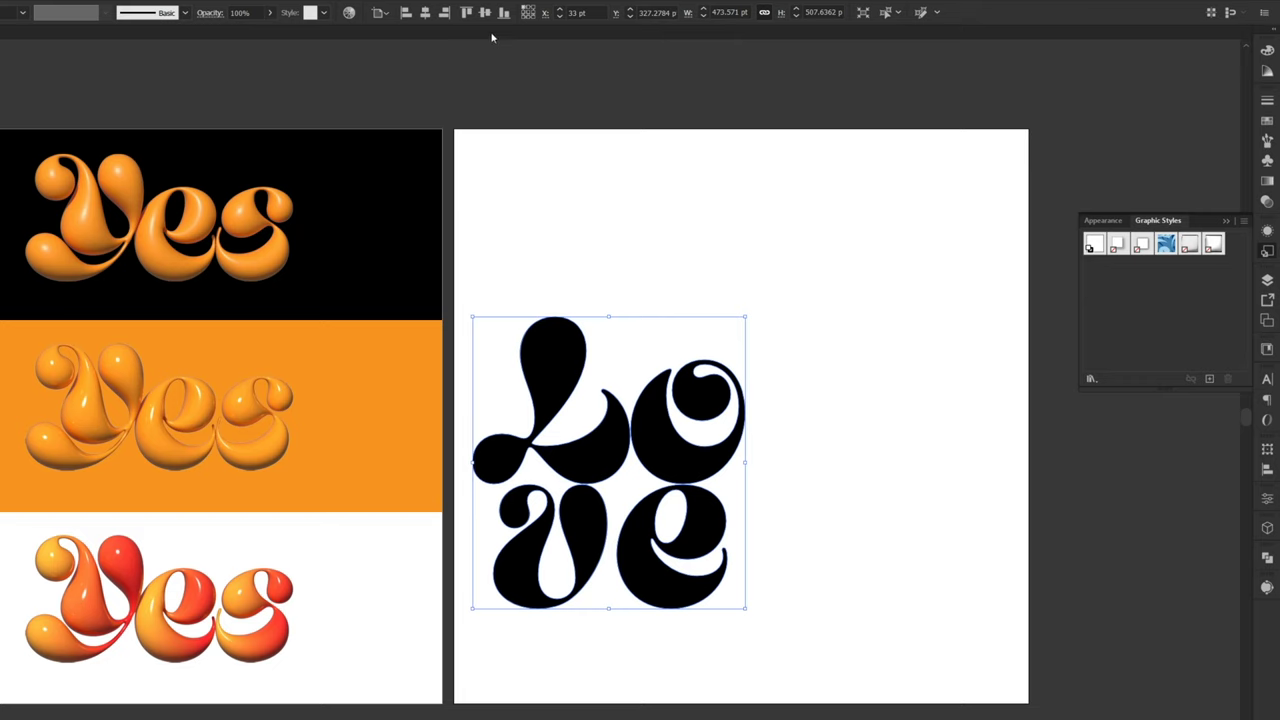
pyautogui.click(487, 16)
pyautogui.click(425, 14)
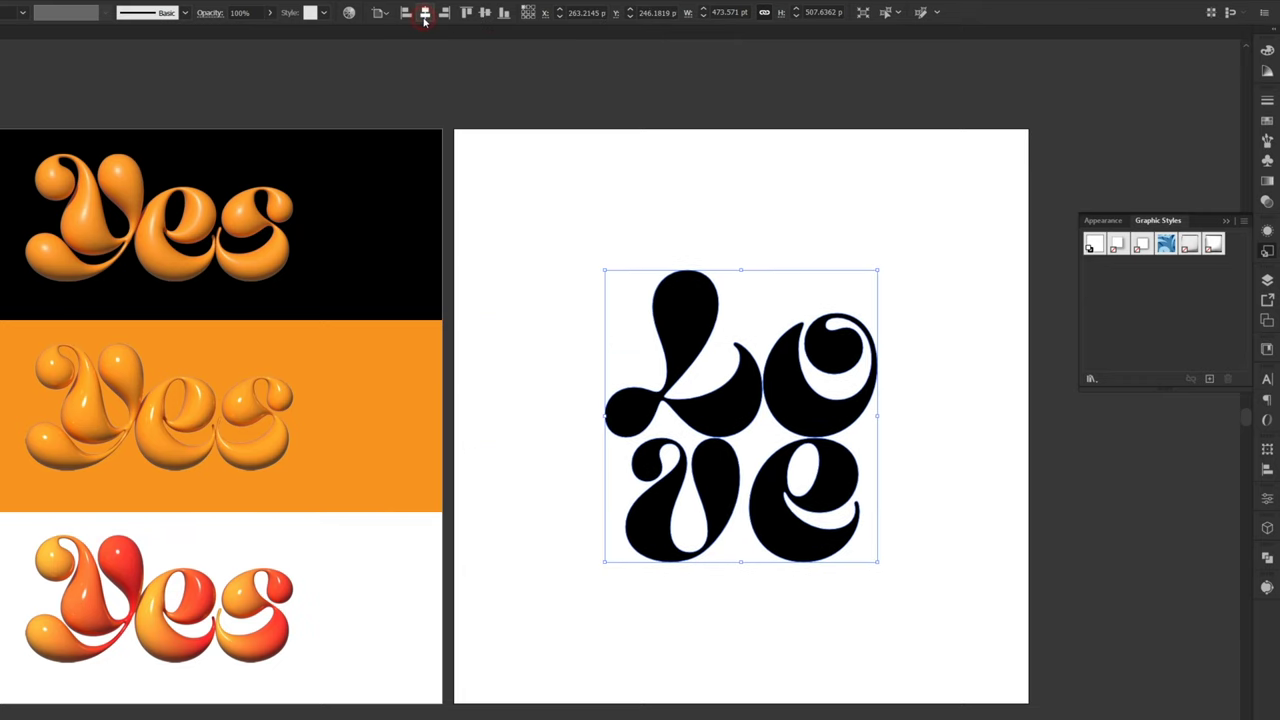
pyautogui.moveTo(743, 270); pyautogui.dragTo(749, 246)
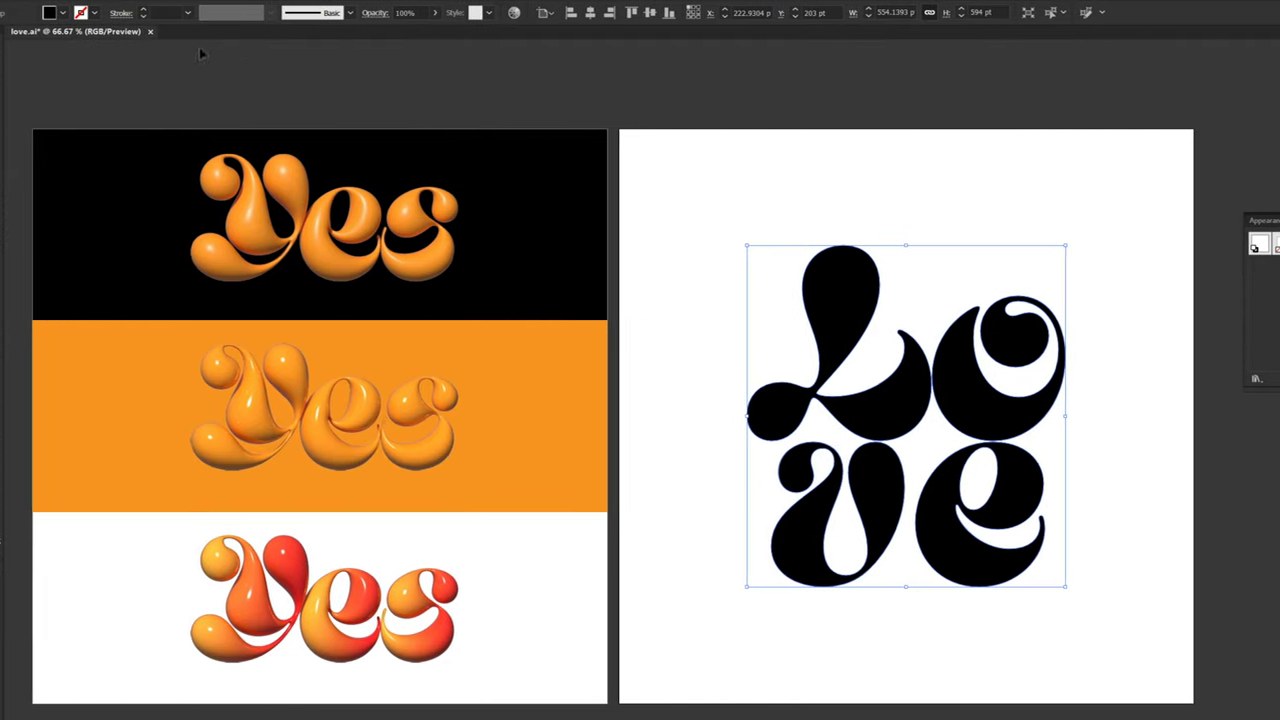
# Fill the "Love" lettering with the orange swatch and apply the saved 3D graphic style to it.
pyautogui.click(90, 14)
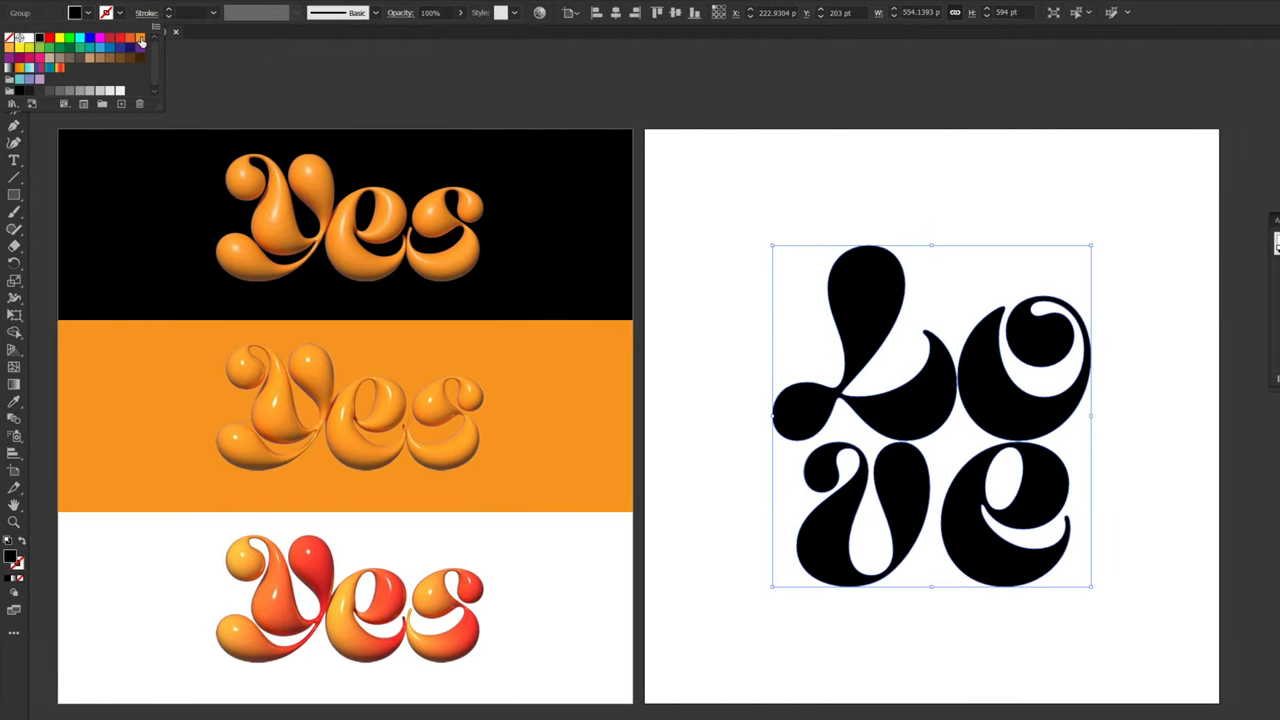
pyautogui.click(141, 40)
pyautogui.click(334, 68)
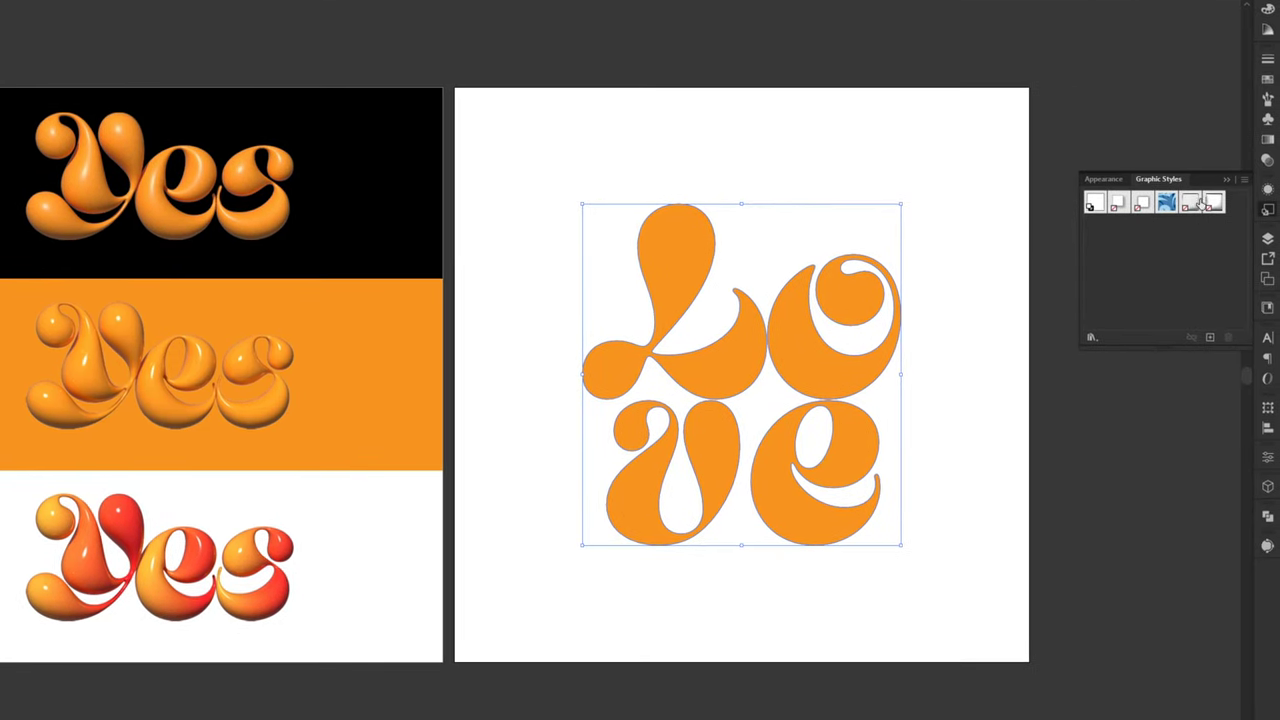
pyautogui.click(1214, 204)
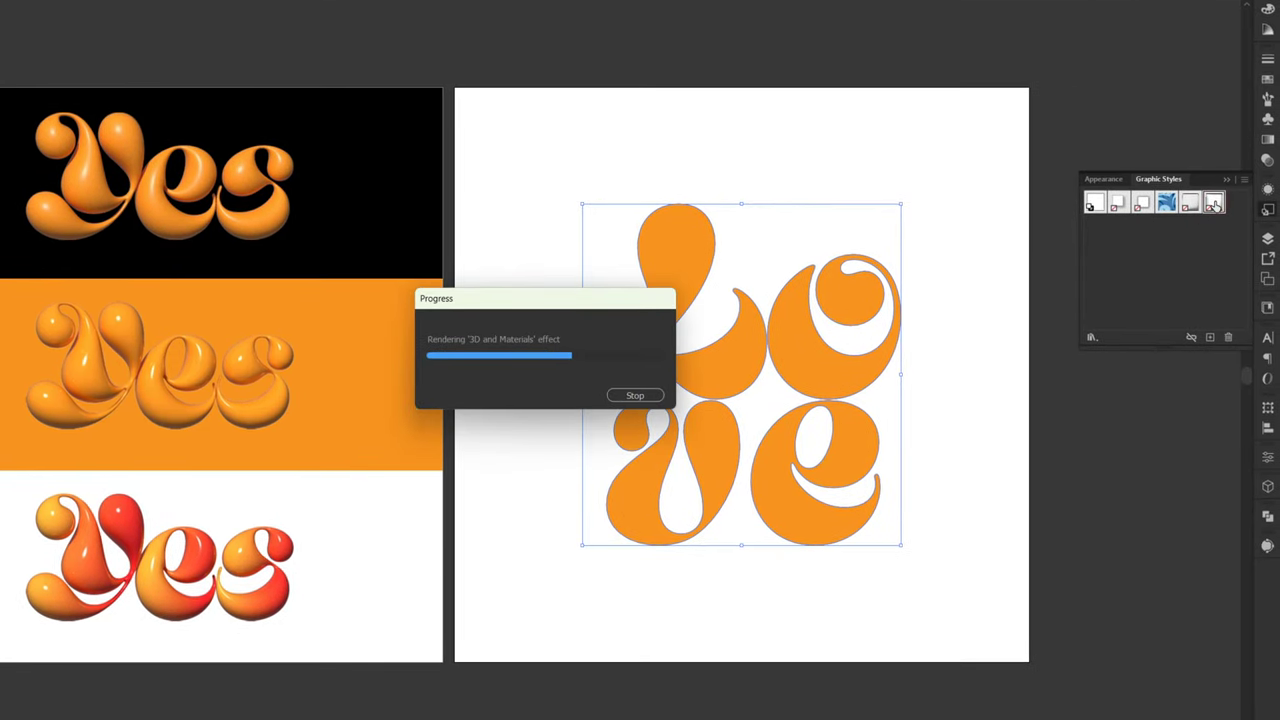